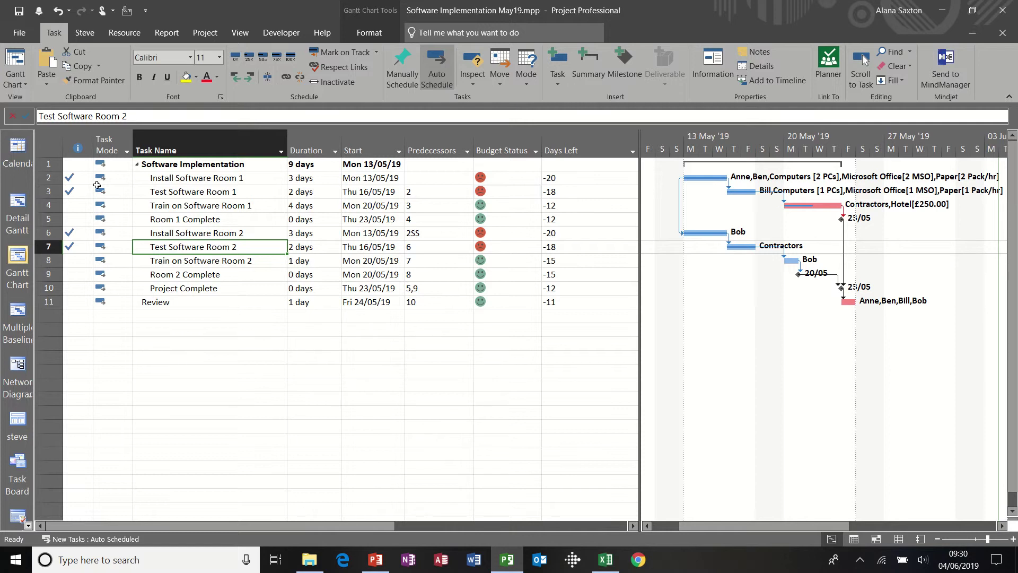
- Select all 11 task rows of the Software Implementation May19 Gantt table
drag(49, 164, 59, 303)
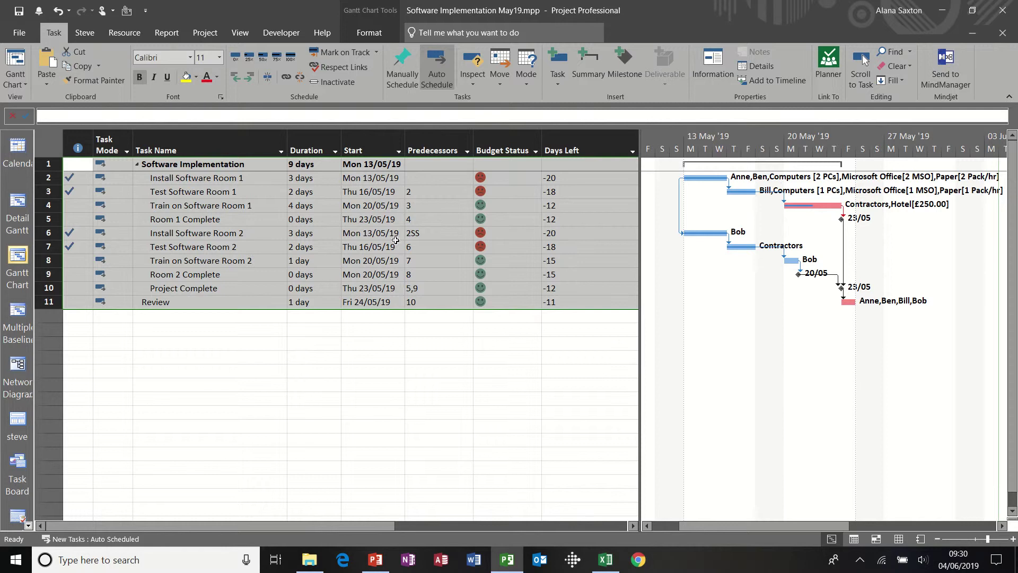
- Paste-link the schedule into Excel's Book1 as a Microsoft Project Document Object
click(606, 558)
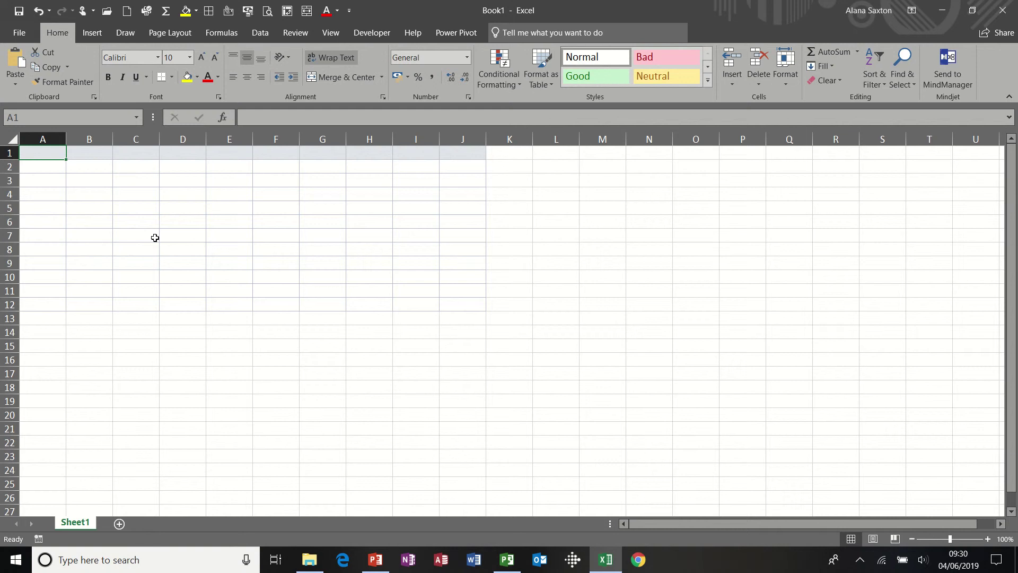
key(ctrl+v)
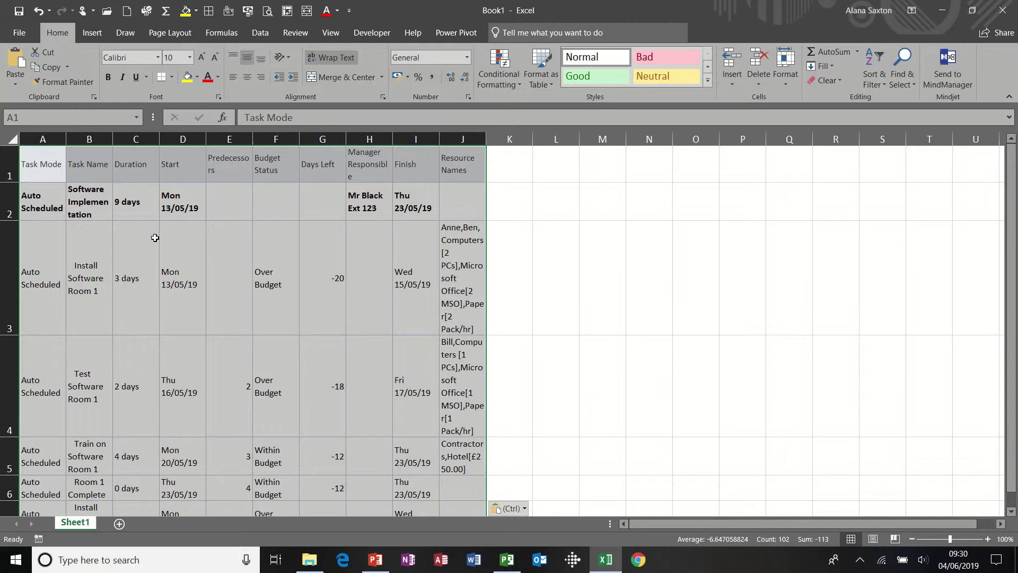
key(ctrl+z)
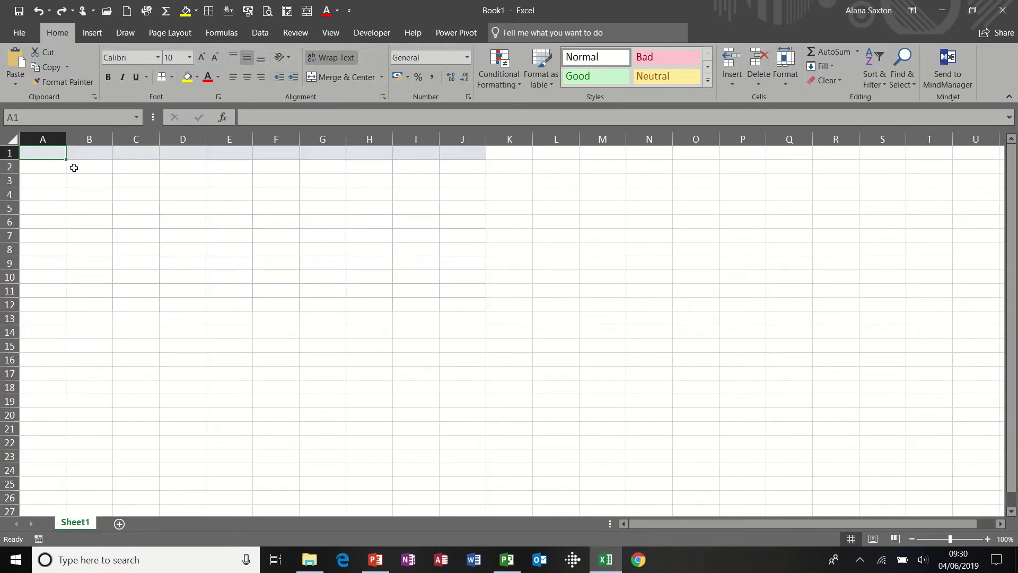
click(16, 82)
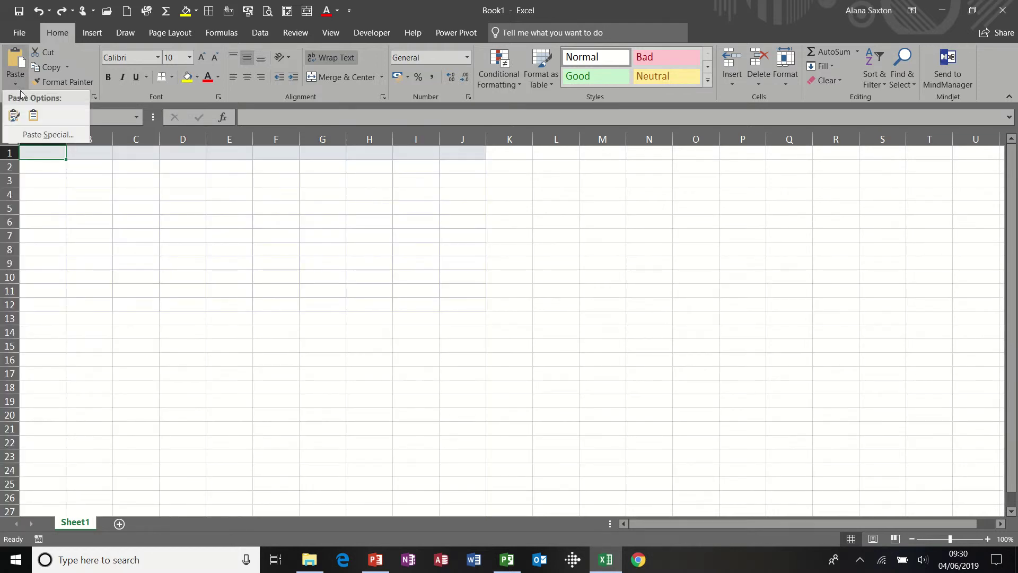
click(48, 135)
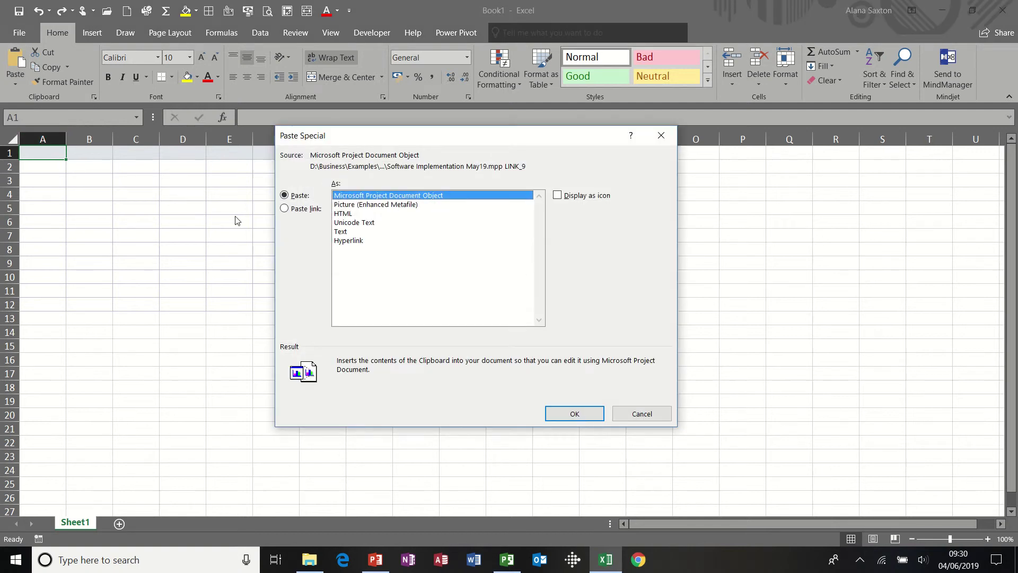
click(287, 209)
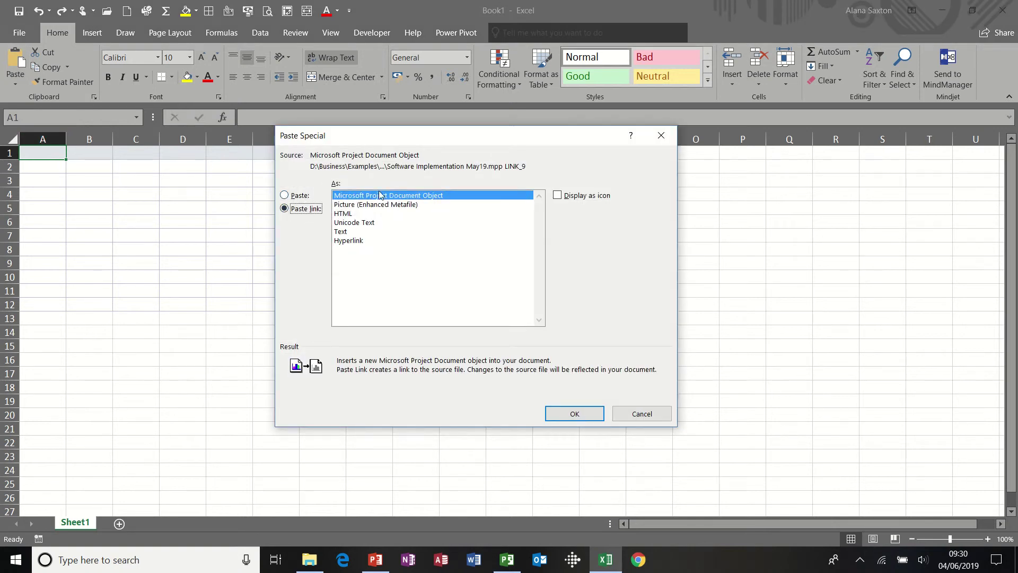
click(575, 416)
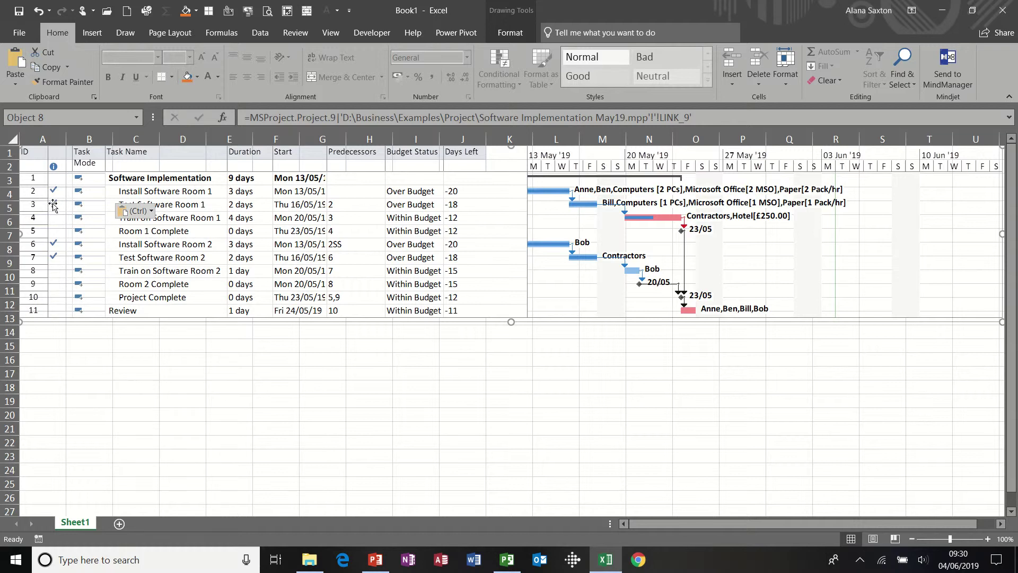
- Set Test Software Room 1 to 0% complete and confirm the linked Excel copy reflects it
click(506, 558)
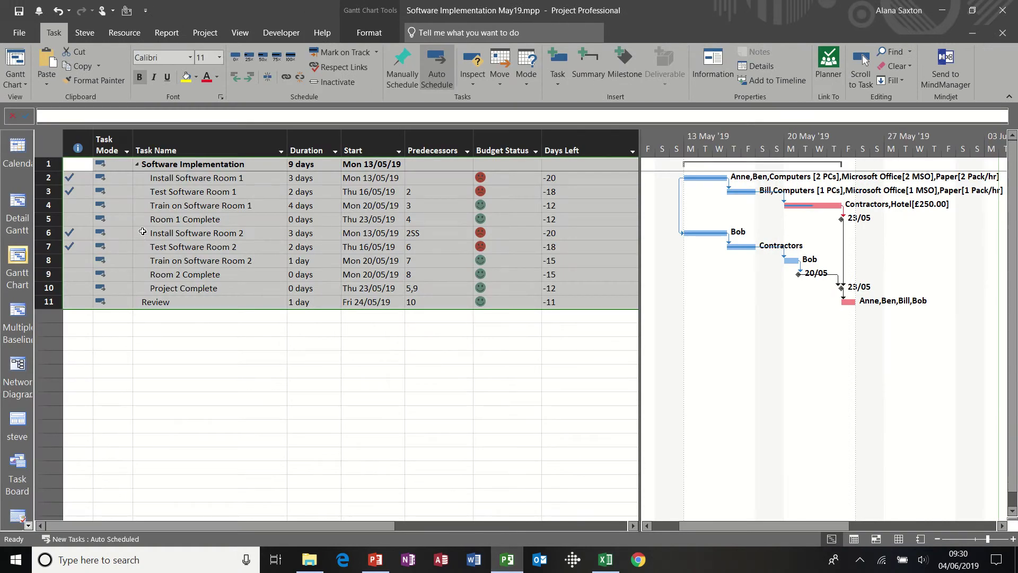
click(154, 192)
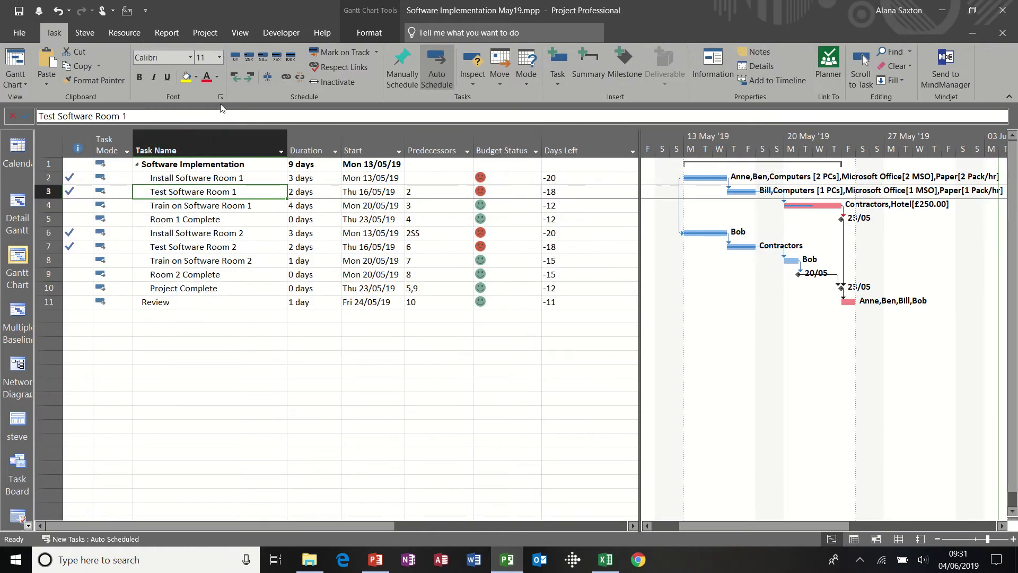
click(236, 57)
click(607, 560)
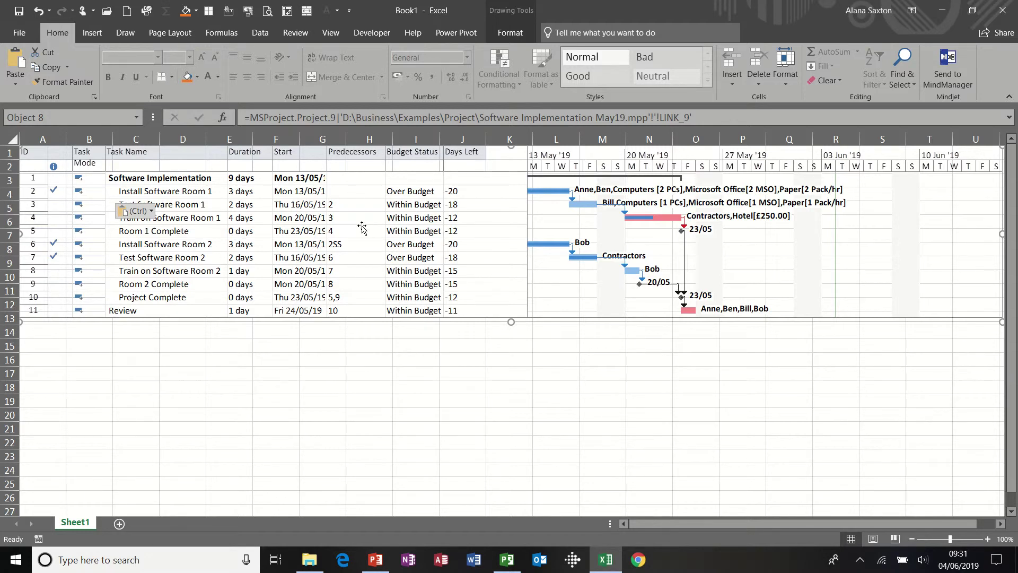
click(506, 560)
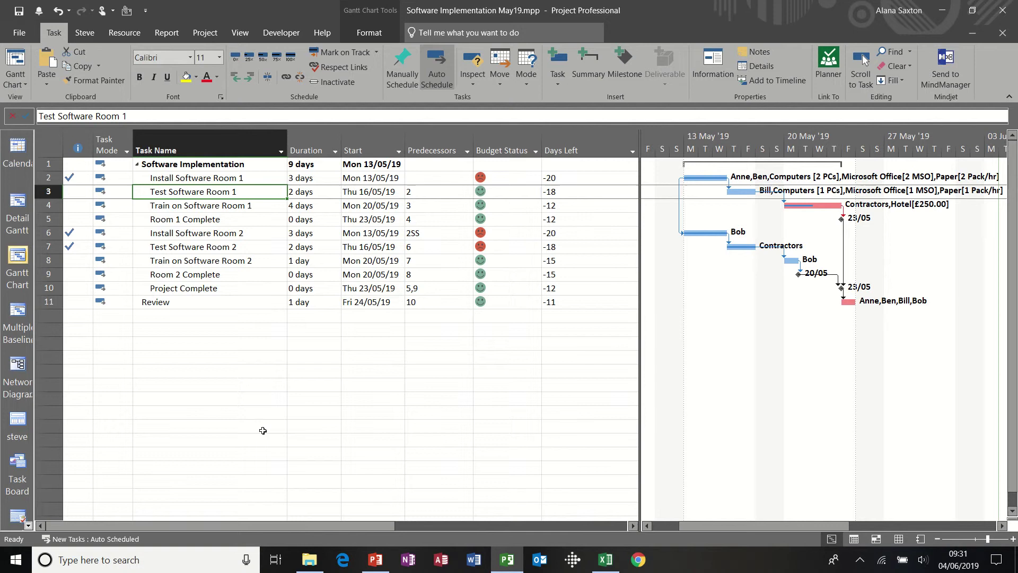
- Start a new plan with task rows Project A, Task A and Task B
key(ctrl+n)
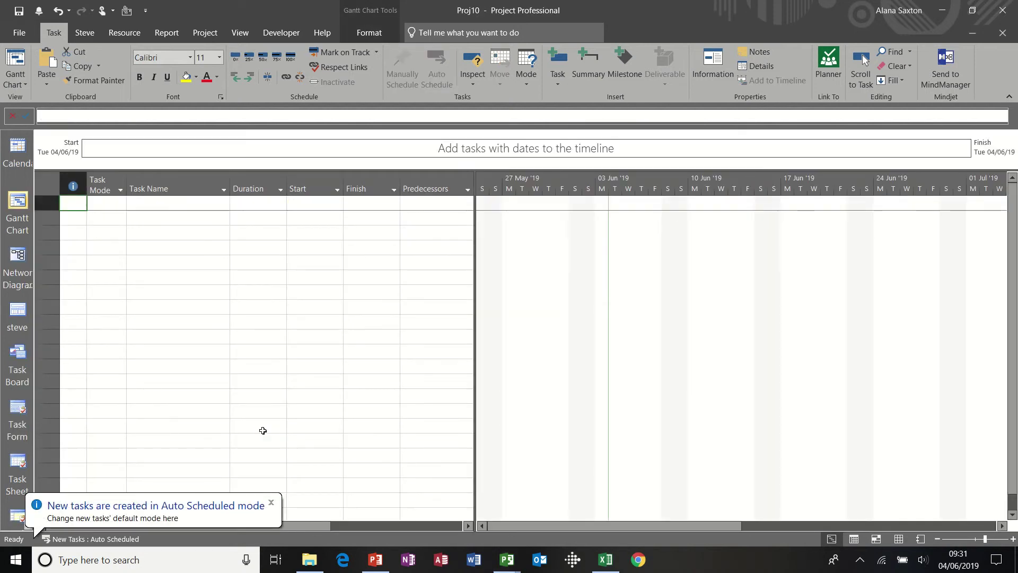
click(188, 205)
text(Master)
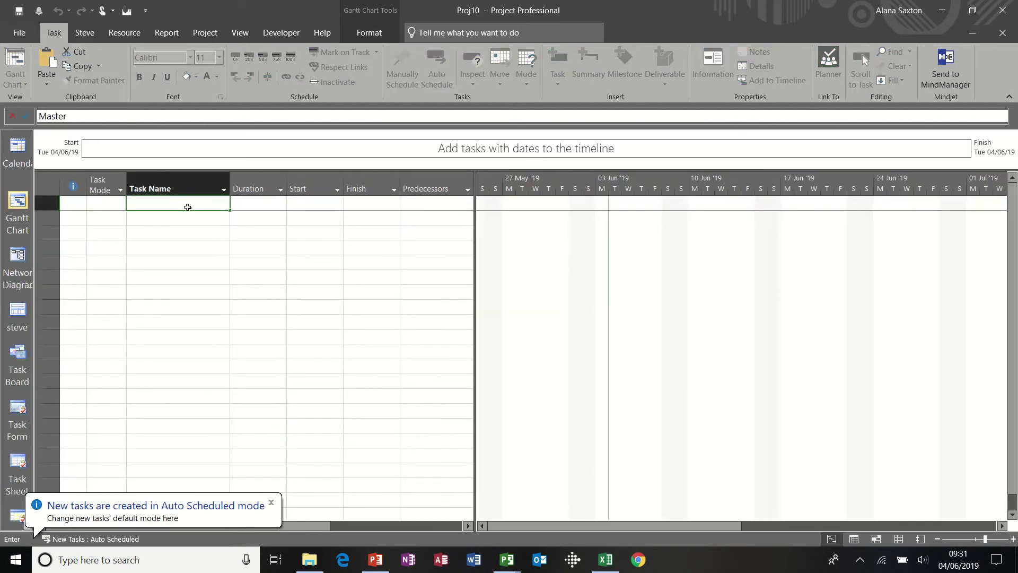
key(Return)
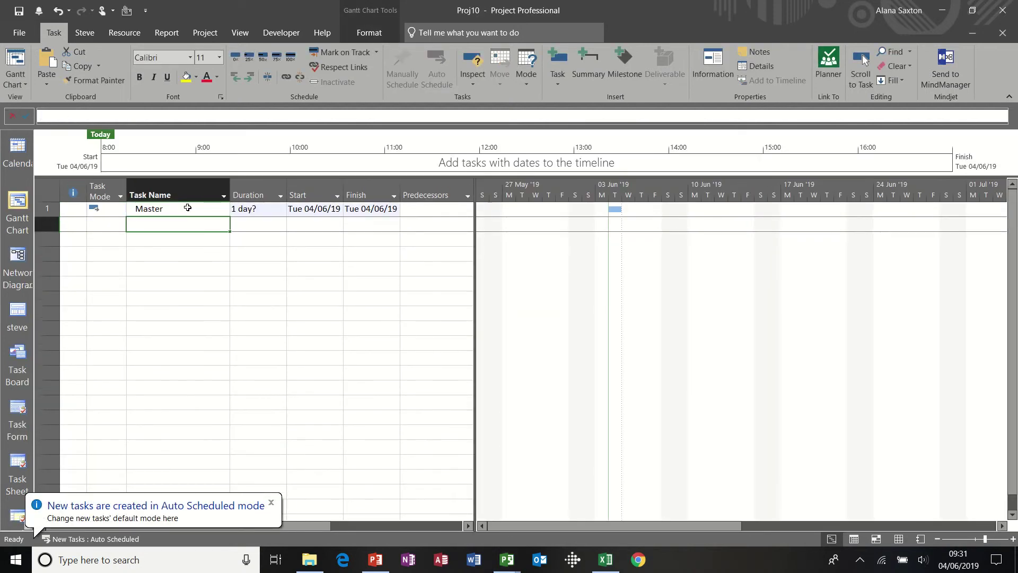
key(ctrl+n)
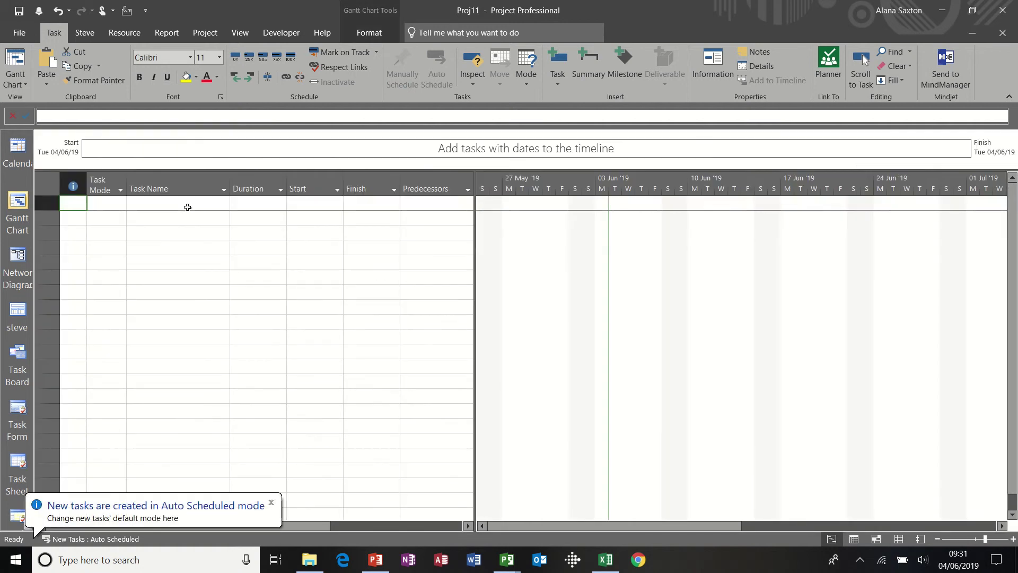
click(188, 205)
text(Project A)
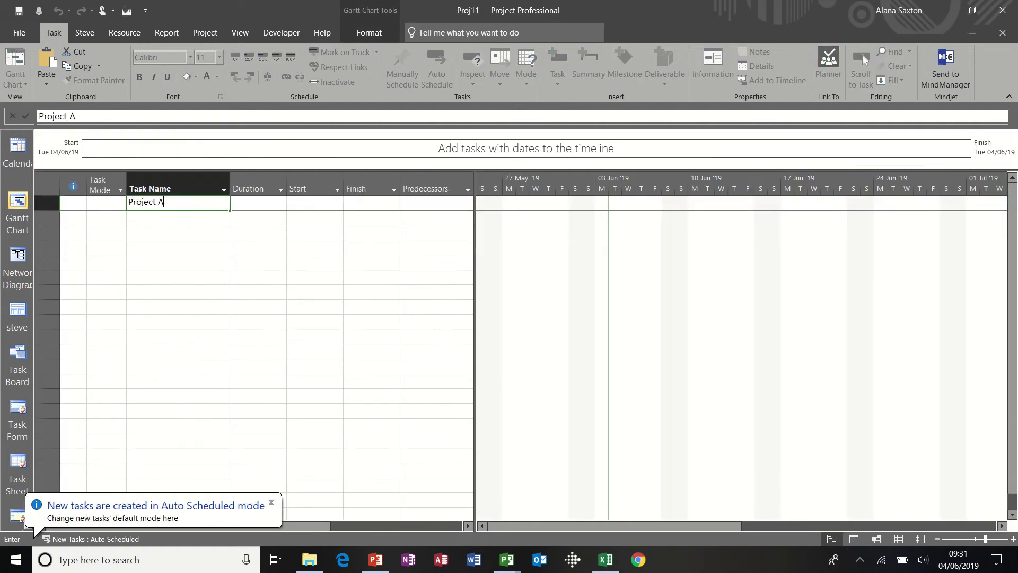
key(Return)
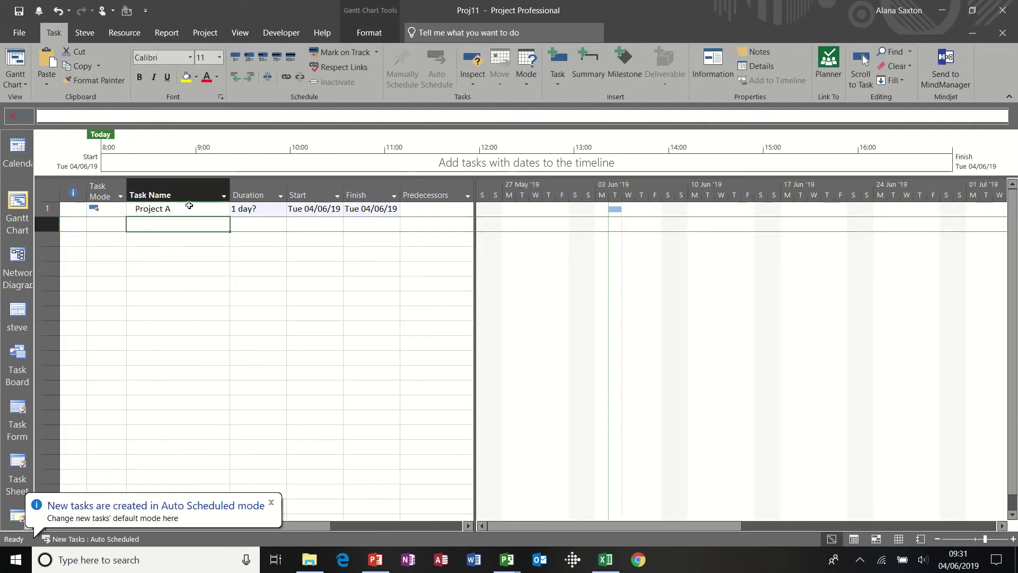
text(Task A)
key(Return)
text(Task B)
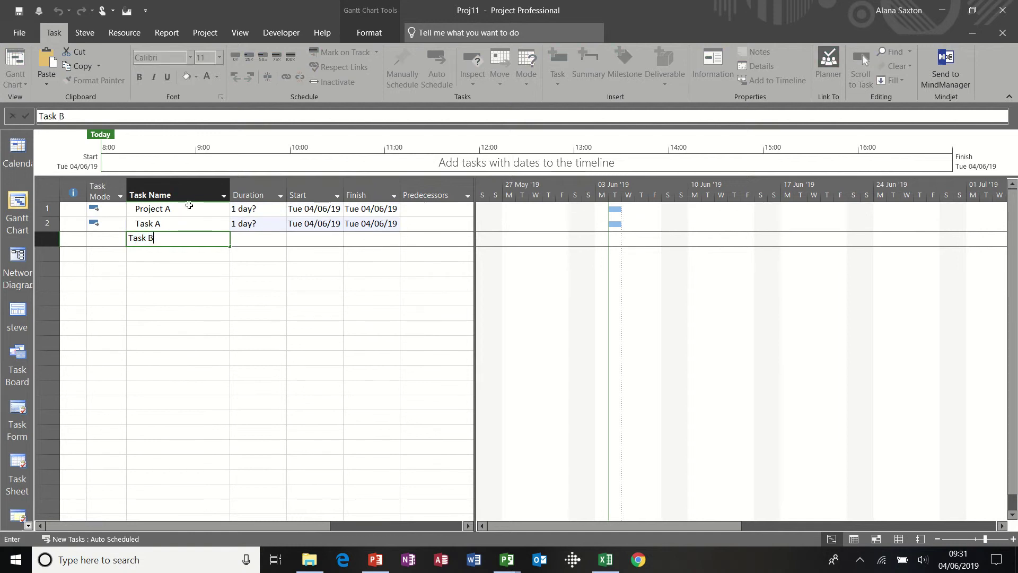
key(Return)
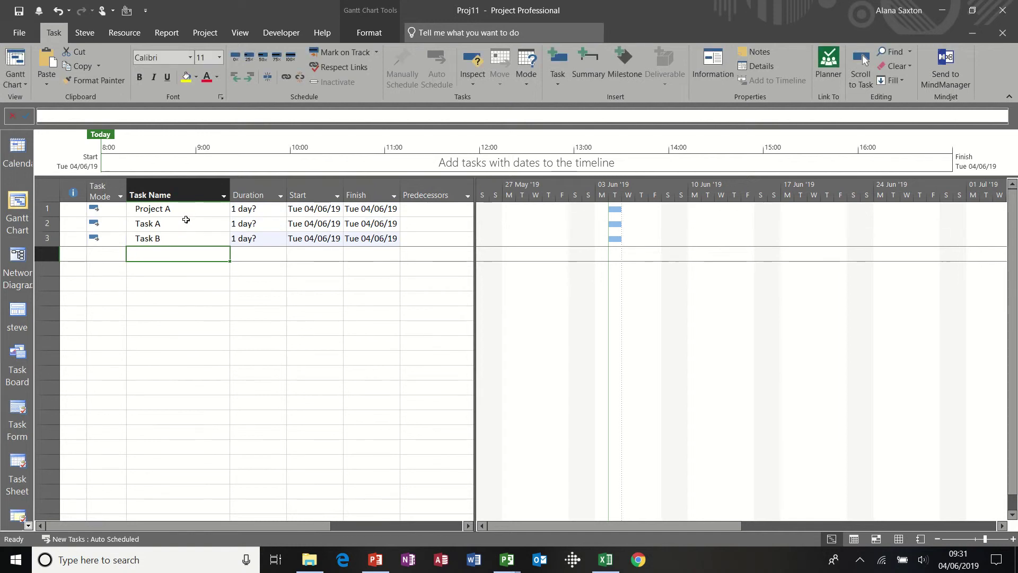
- Indent Task A and Task B, give them 10 and 20 days, and link Task B after Task A
drag(182, 223, 182, 238)
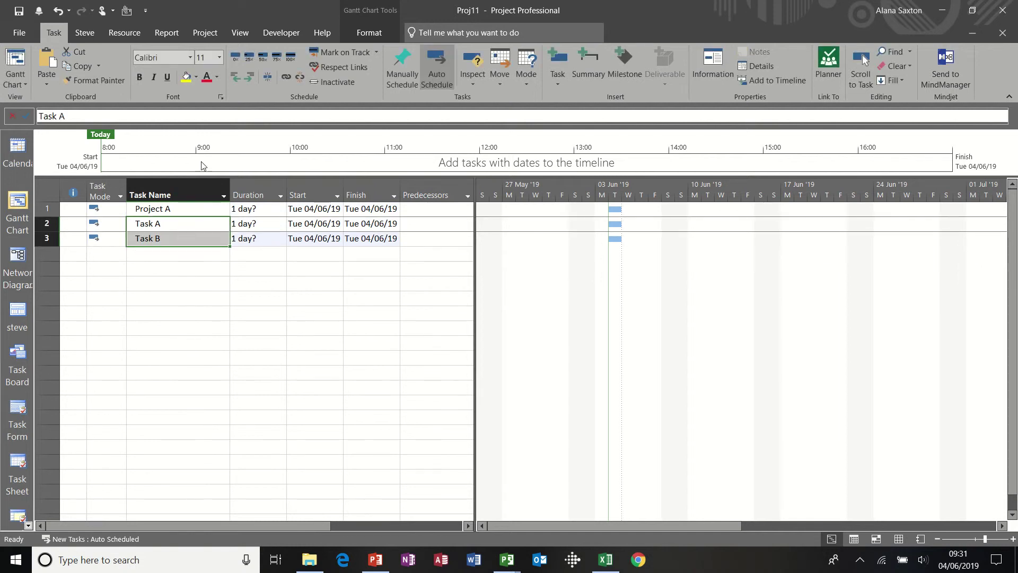
click(248, 78)
click(256, 223)
text(10)
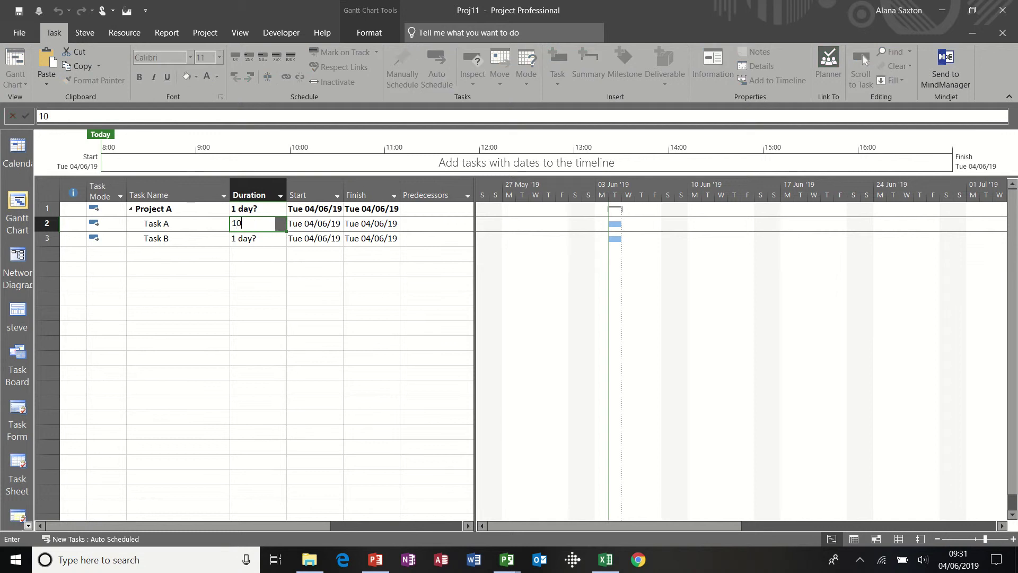
key(Return)
text(2)
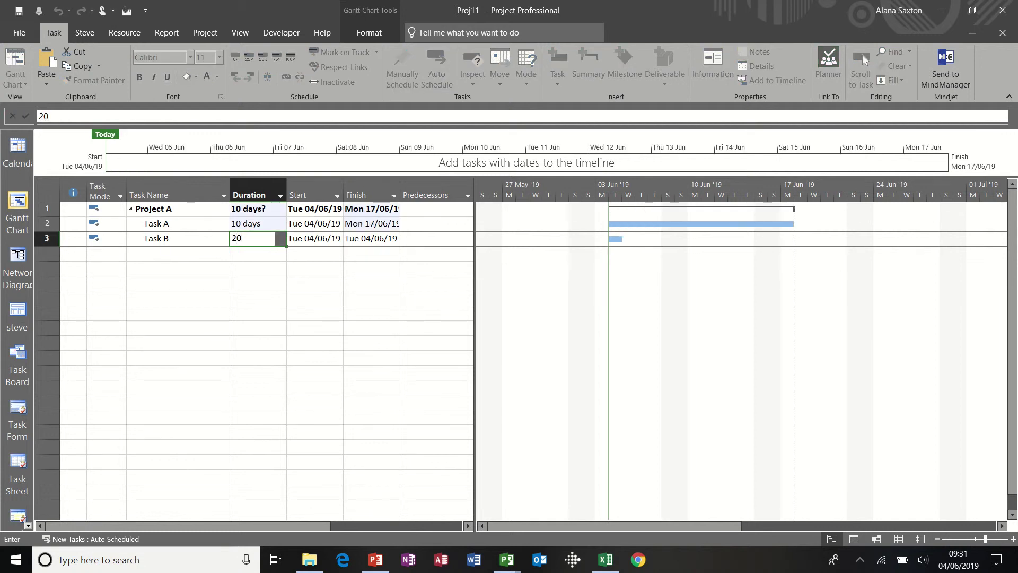
text(0)
click(415, 240)
text(2)
key(Return)
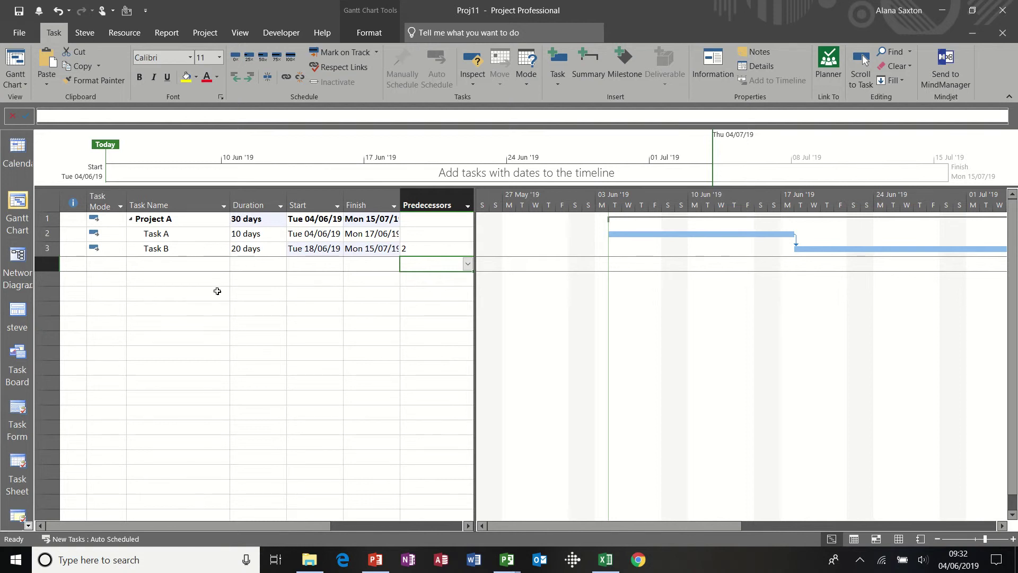
- Start another new plan listing Project B, Task A and Task B
key(ctrl+n)
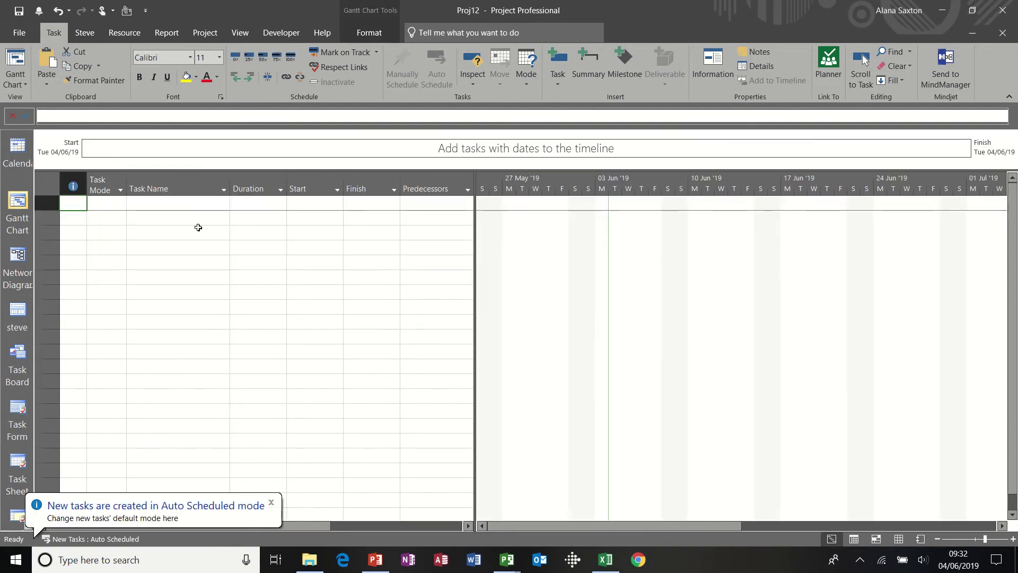
click(188, 201)
text(Proje)
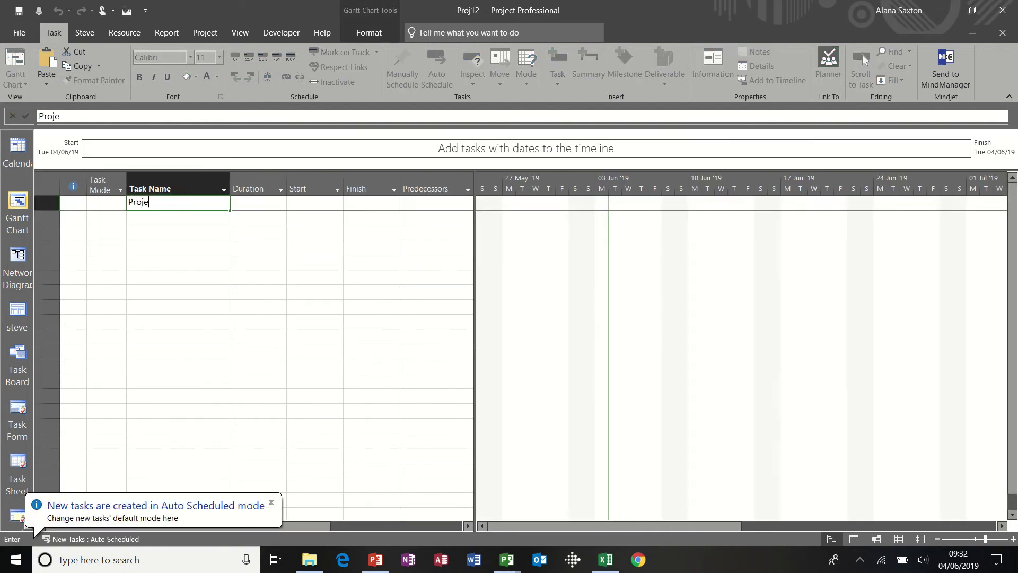
text(ct B)
key(Return)
text(Task A)
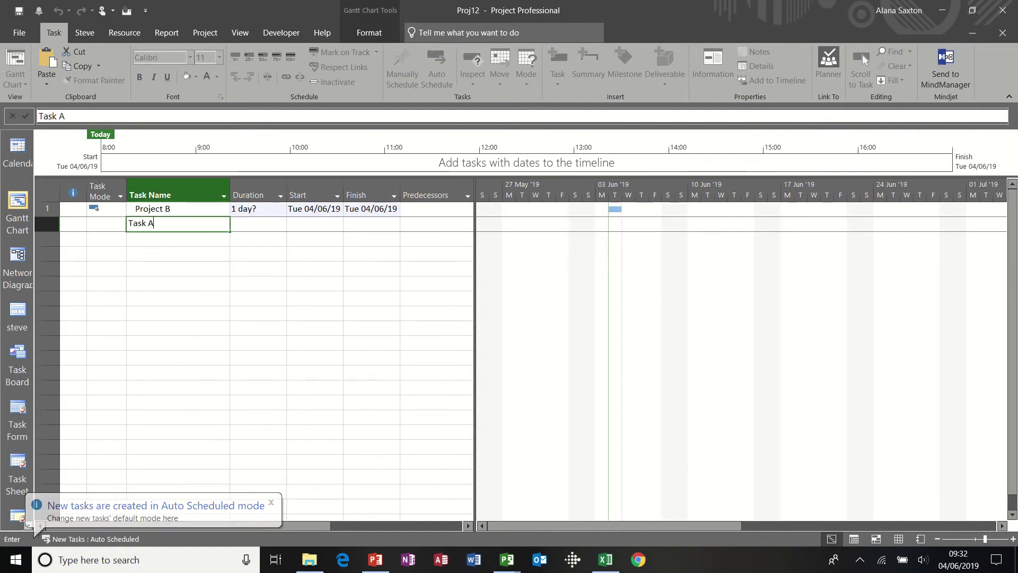
key(Return)
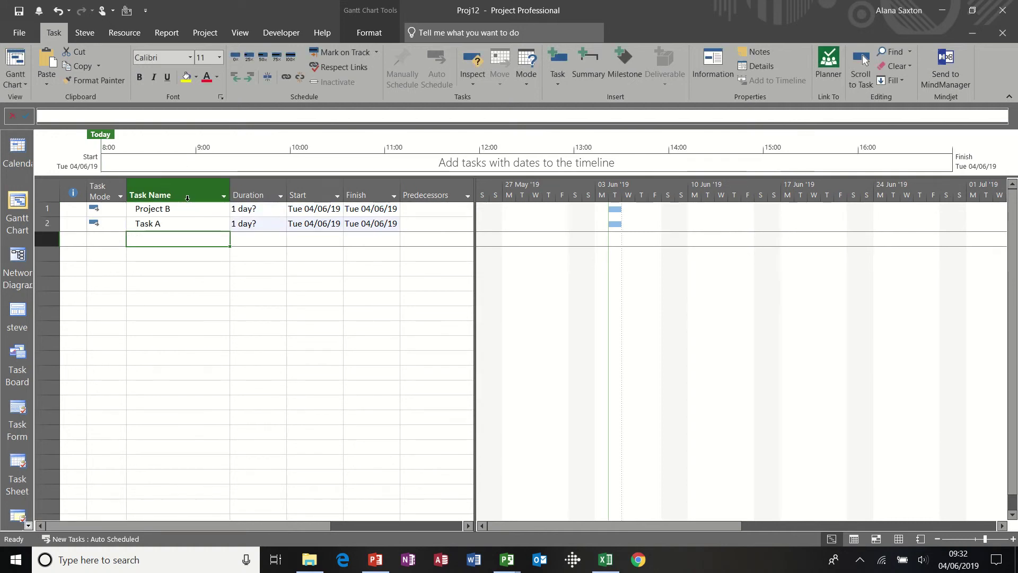
text(Task B)
key(Return)
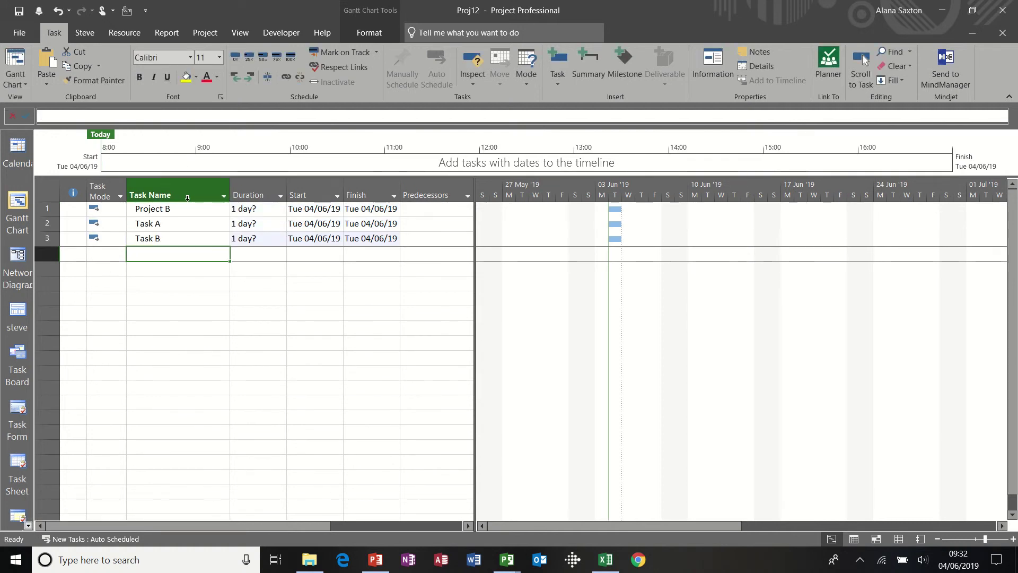
- Indent both tasks, set durations 25 and 55 days, and make Task A the predecessor of Task B
drag(177, 225, 175, 237)
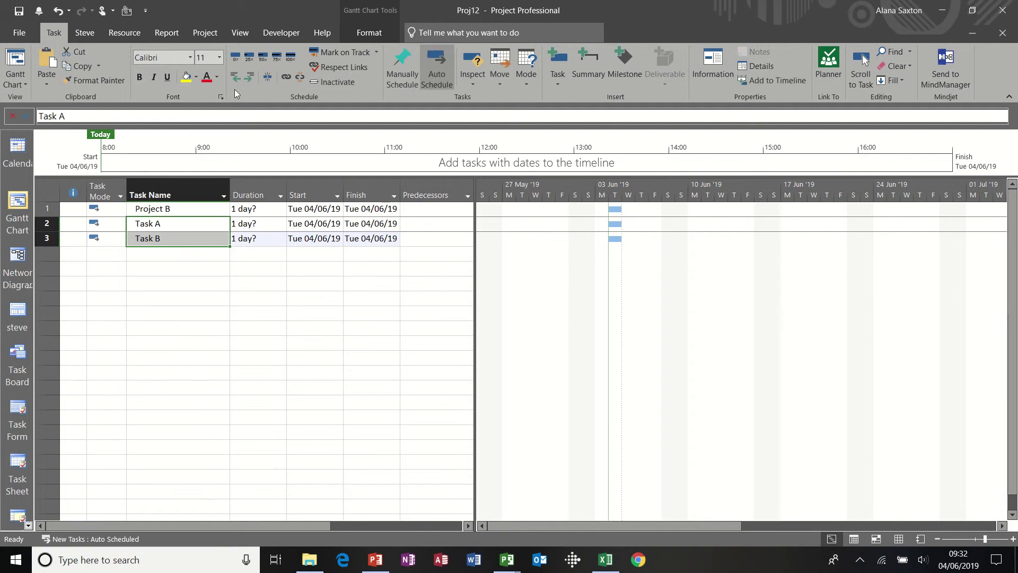
click(250, 76)
click(253, 224)
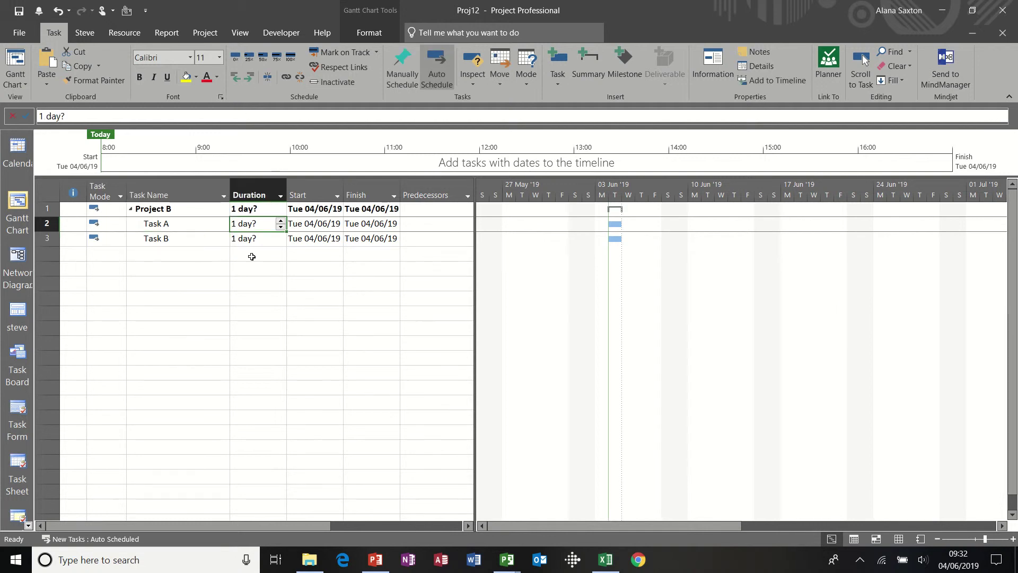
text(25)
key(Return)
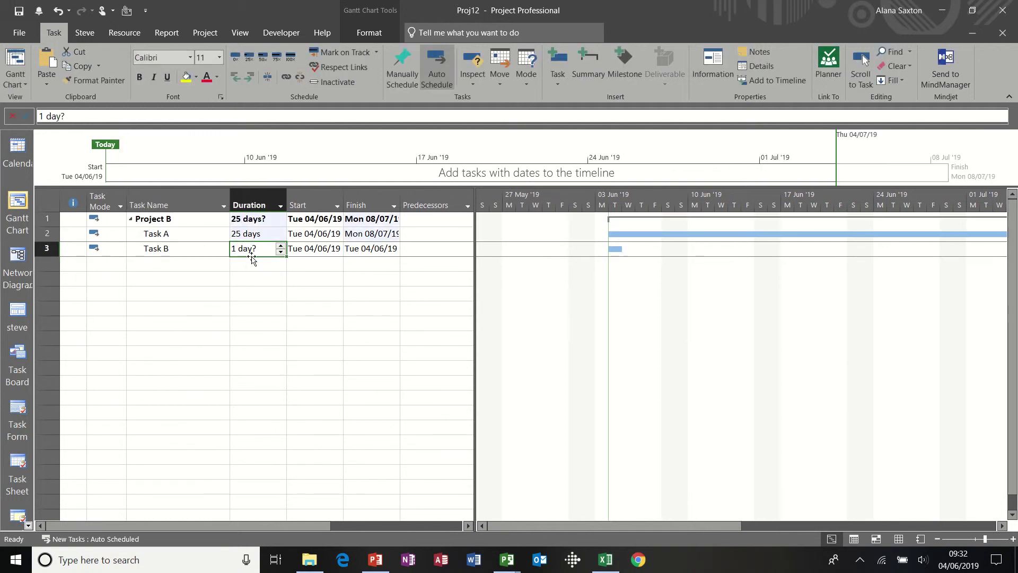
text(55)
key(Return)
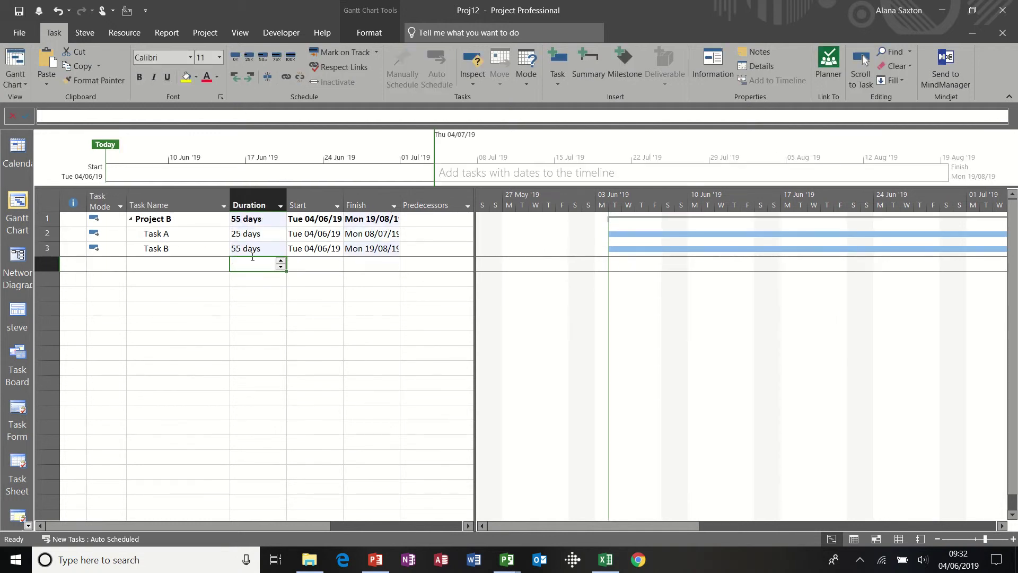
click(428, 251)
text(2)
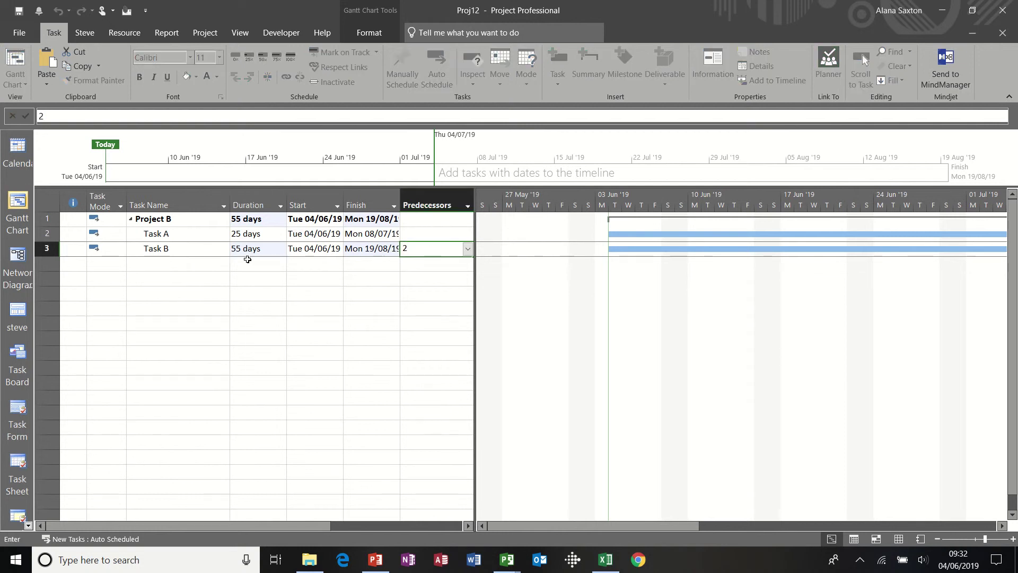
click(228, 263)
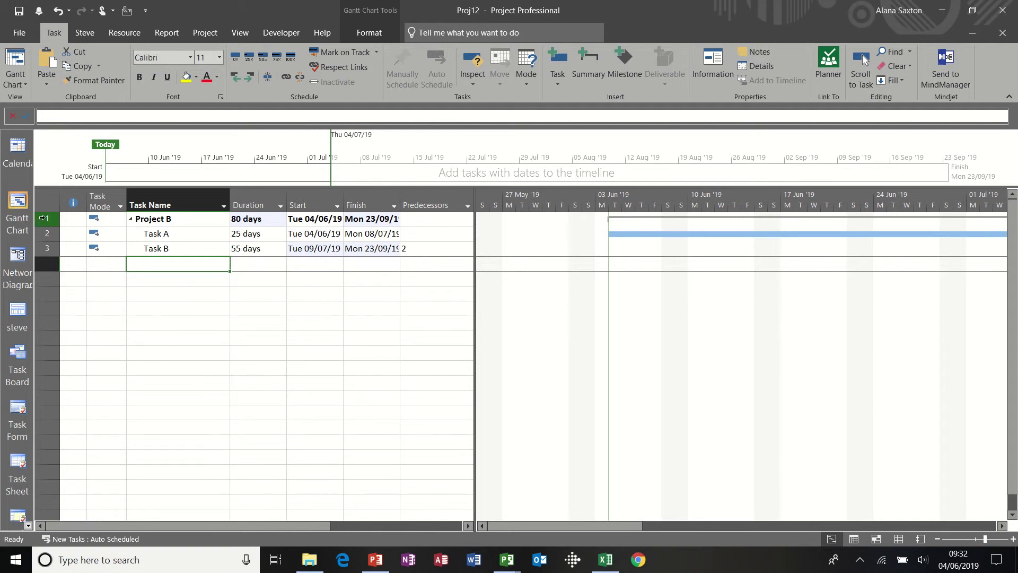
click(44, 218)
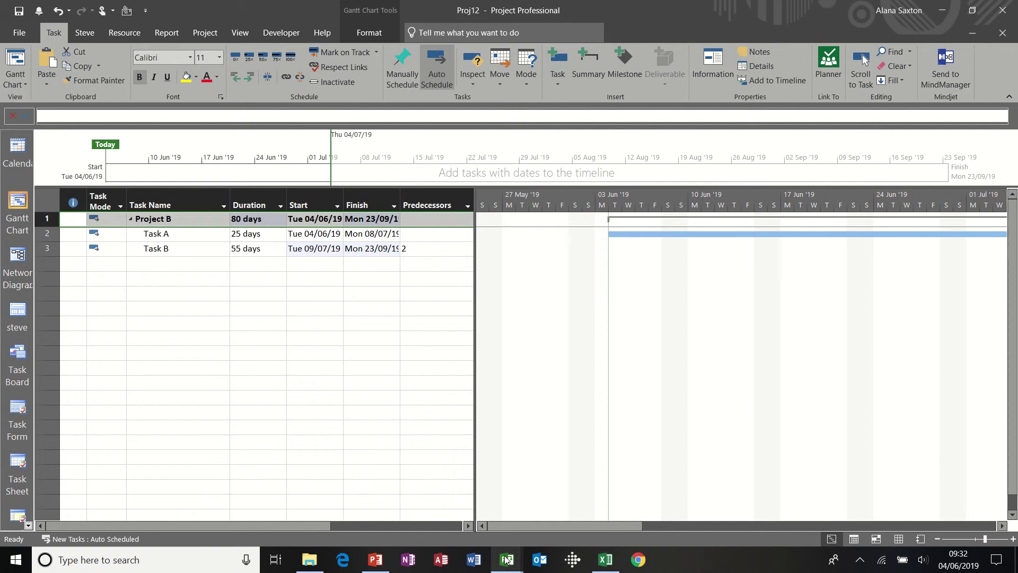
- Select Project A's 30-day summary row in Proj11
mouse_move(507, 560)
click(553, 499)
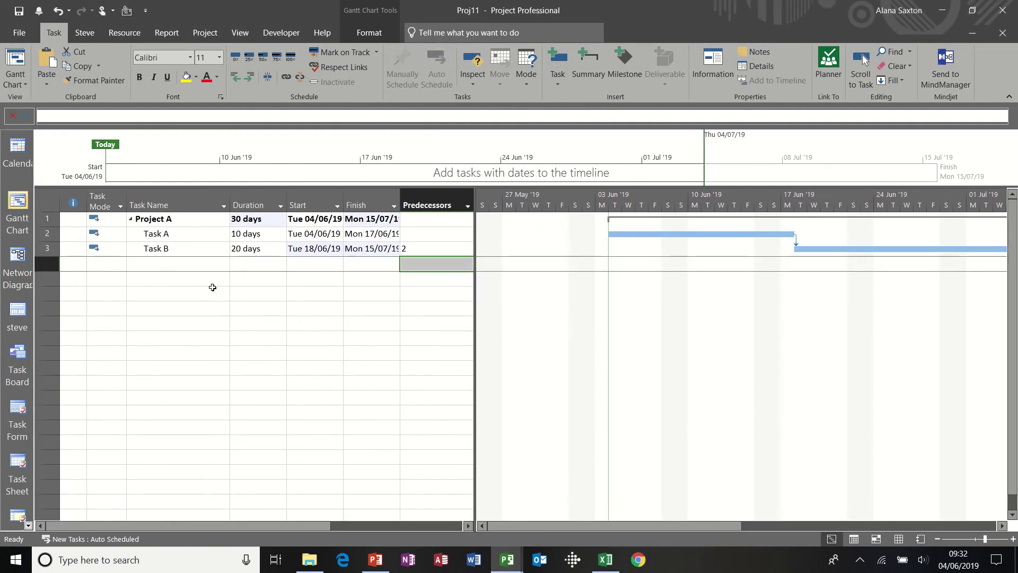
click(49, 218)
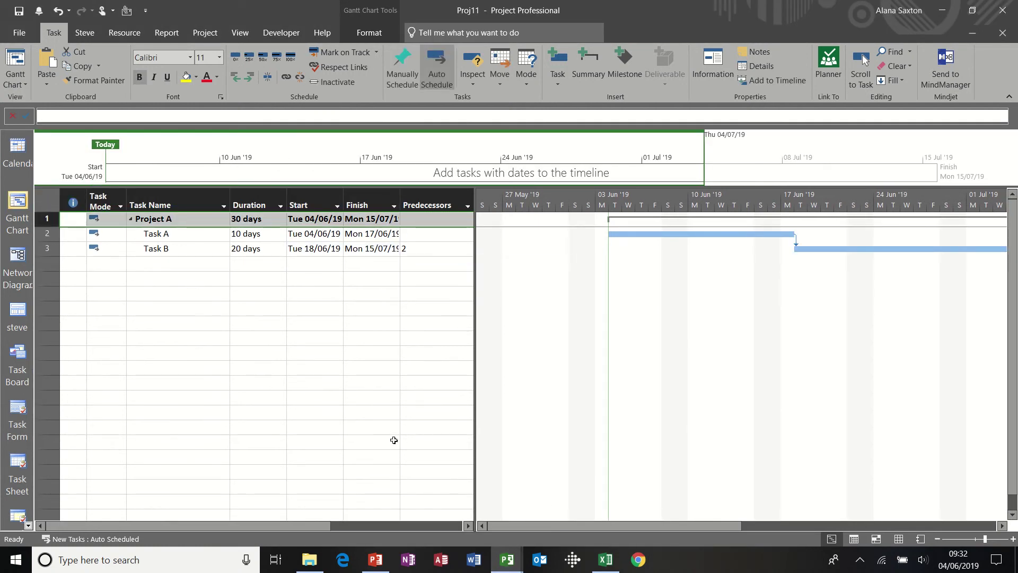
- Paste Project A into row 2 of Proj10's Master plan as a live link, then return to Proj11
click(506, 560)
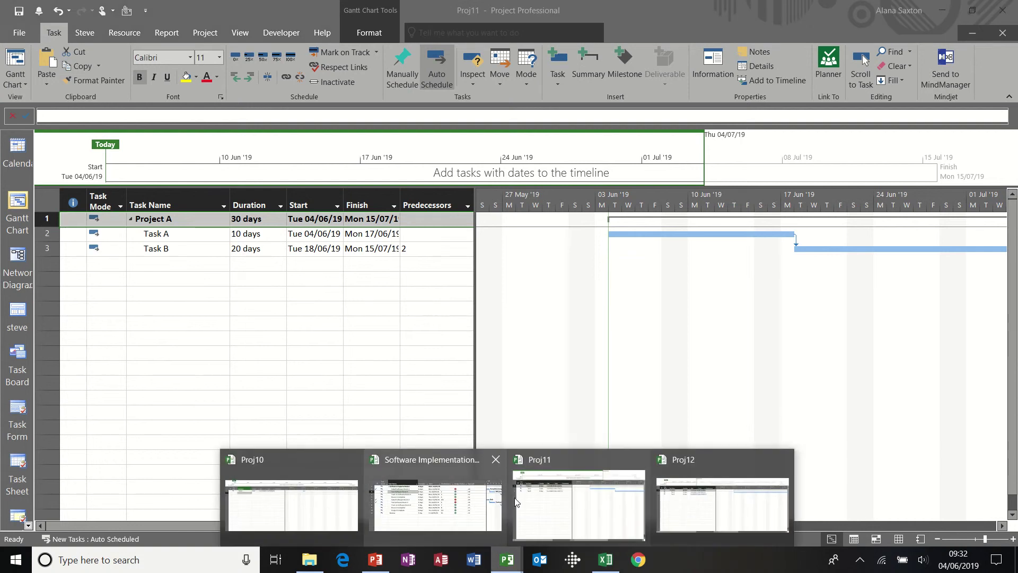
click(281, 504)
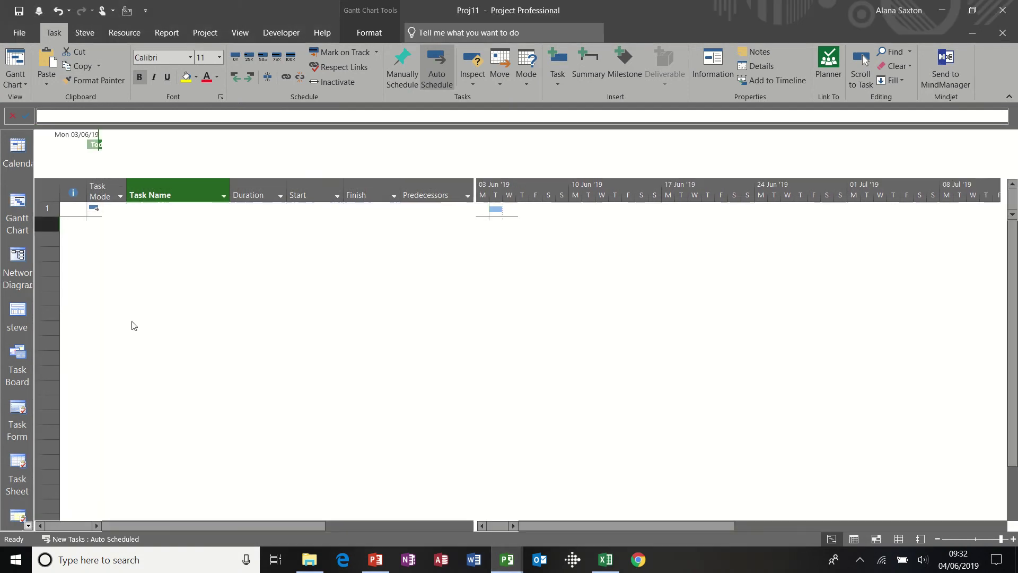
click(47, 224)
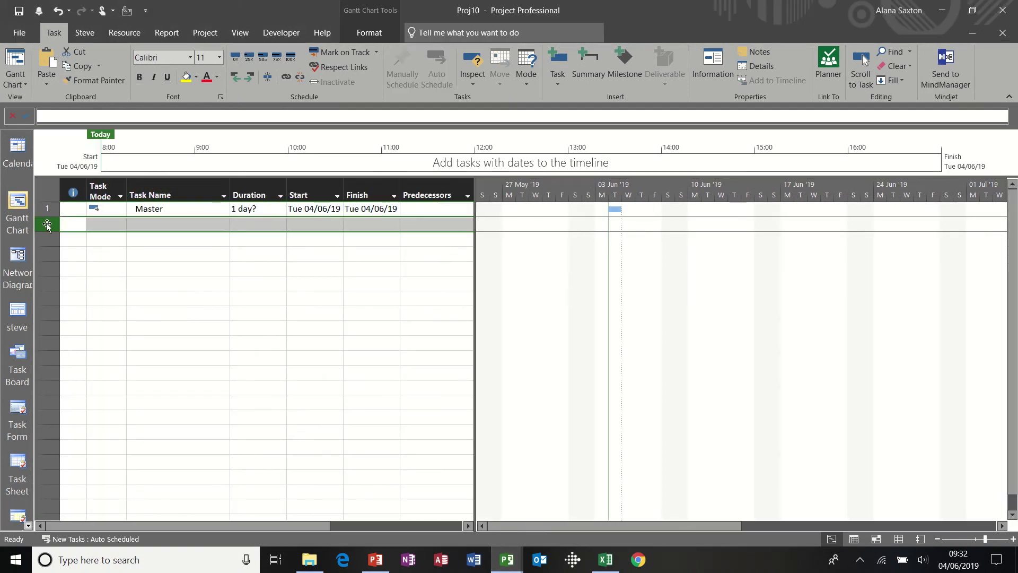
click(47, 83)
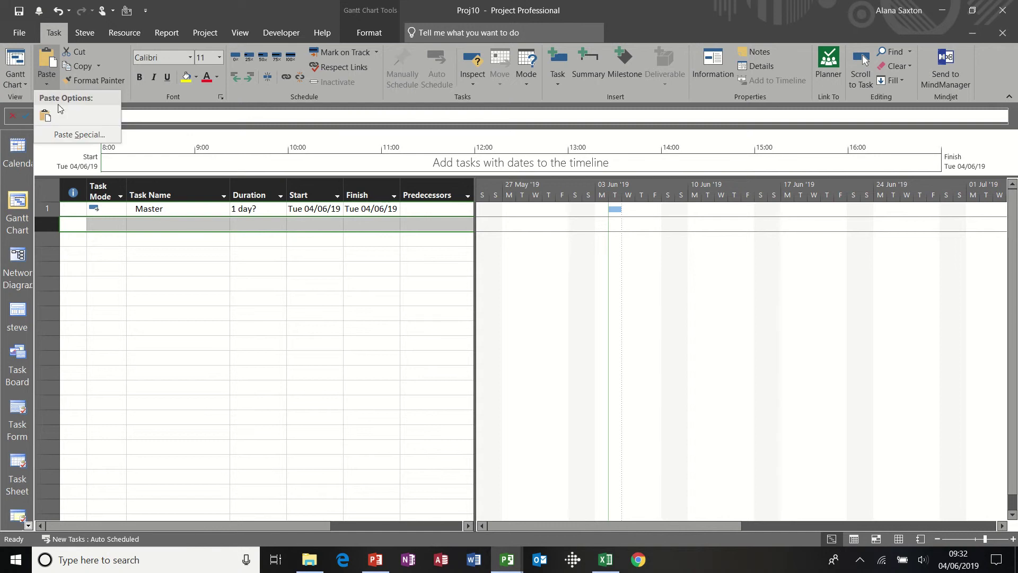
click(67, 134)
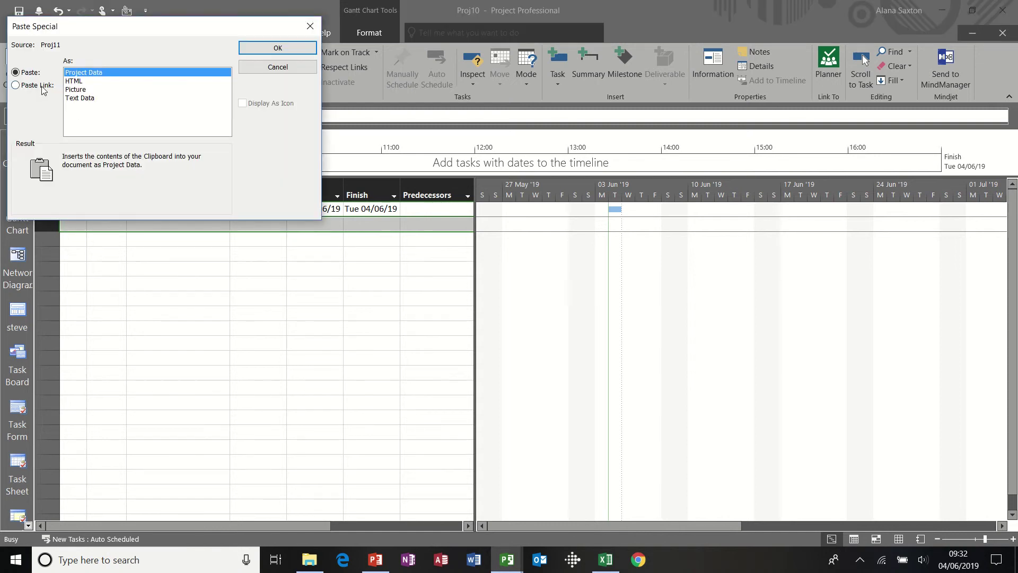
click(43, 87)
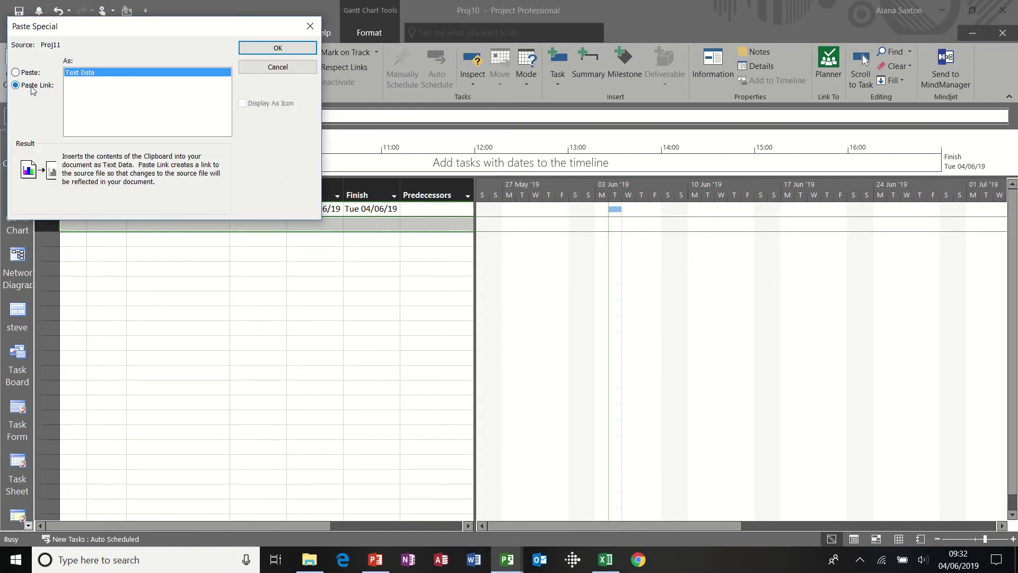
click(276, 47)
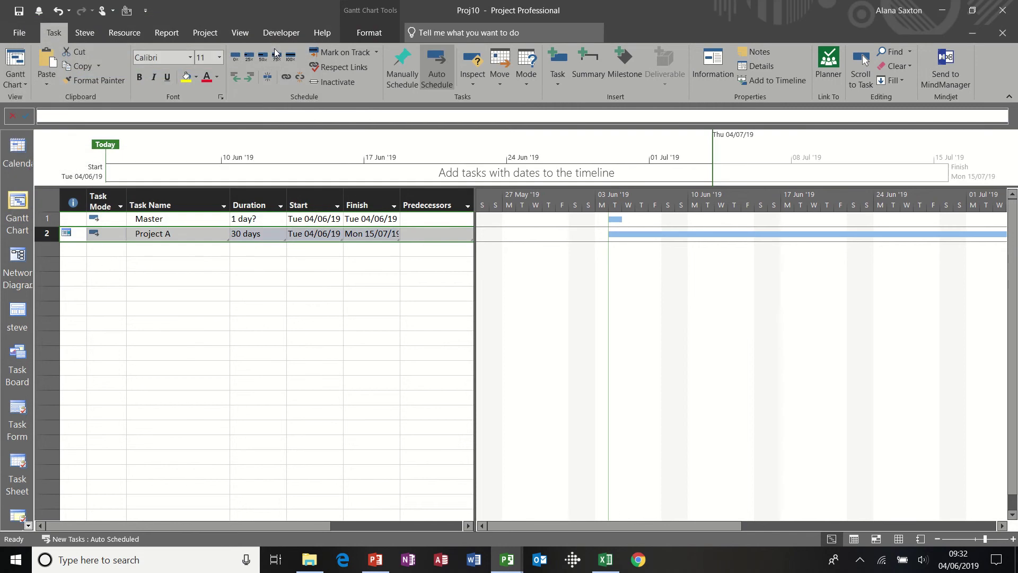
click(174, 253)
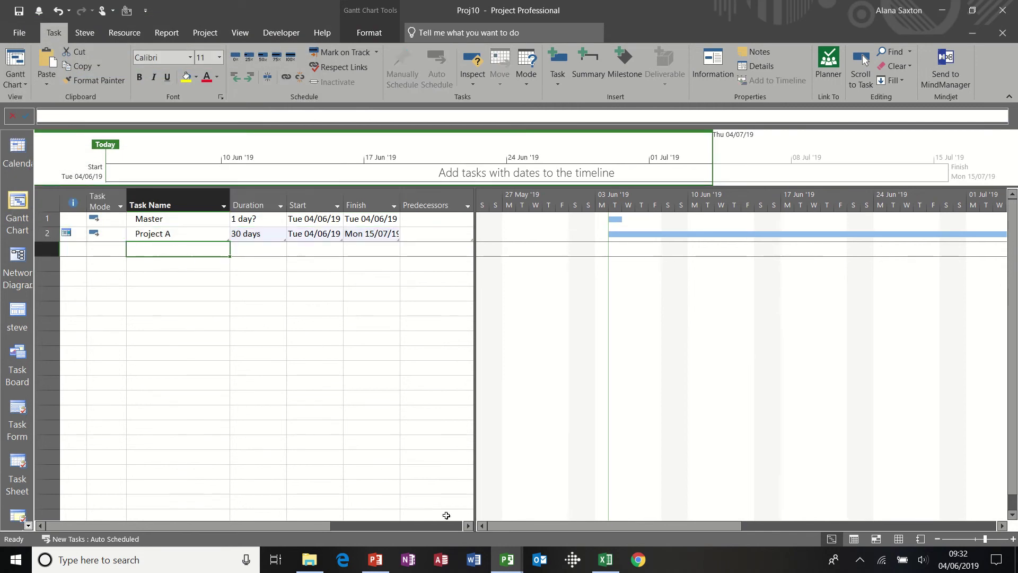
click(503, 559)
click(599, 511)
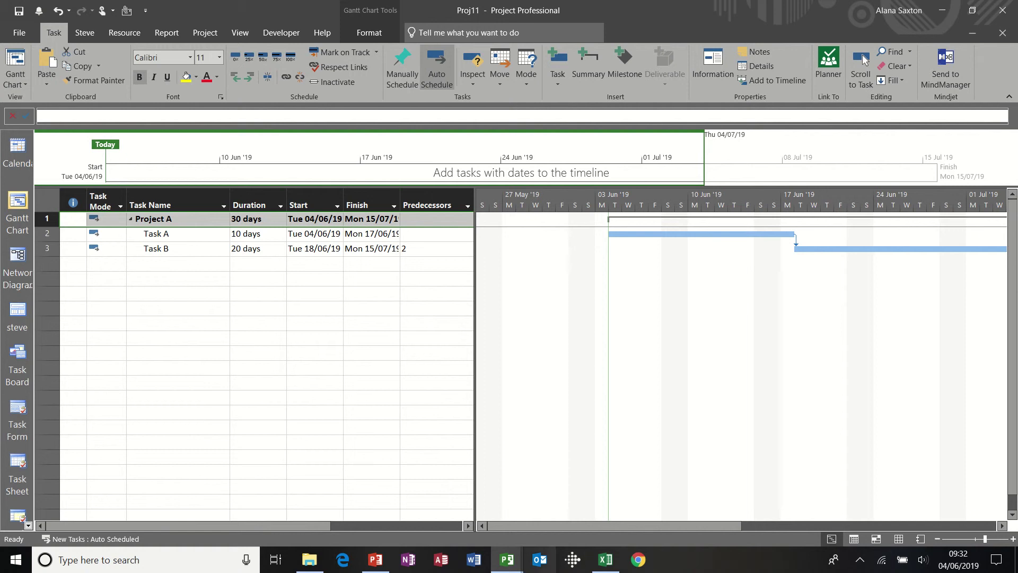
click(507, 559)
- Select Project B's 80-day summary row in Proj12
click(551, 498)
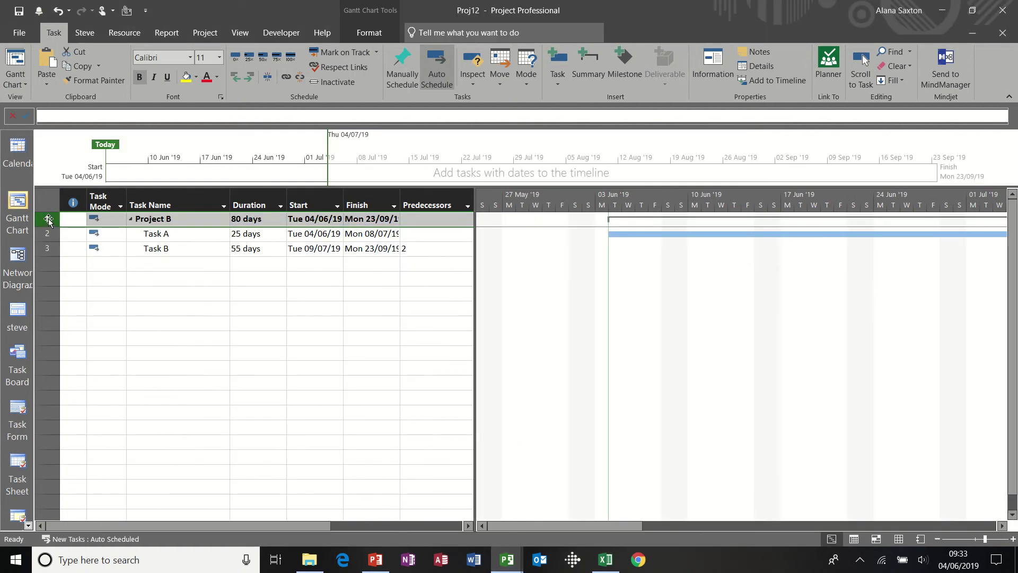
click(105, 279)
click(45, 219)
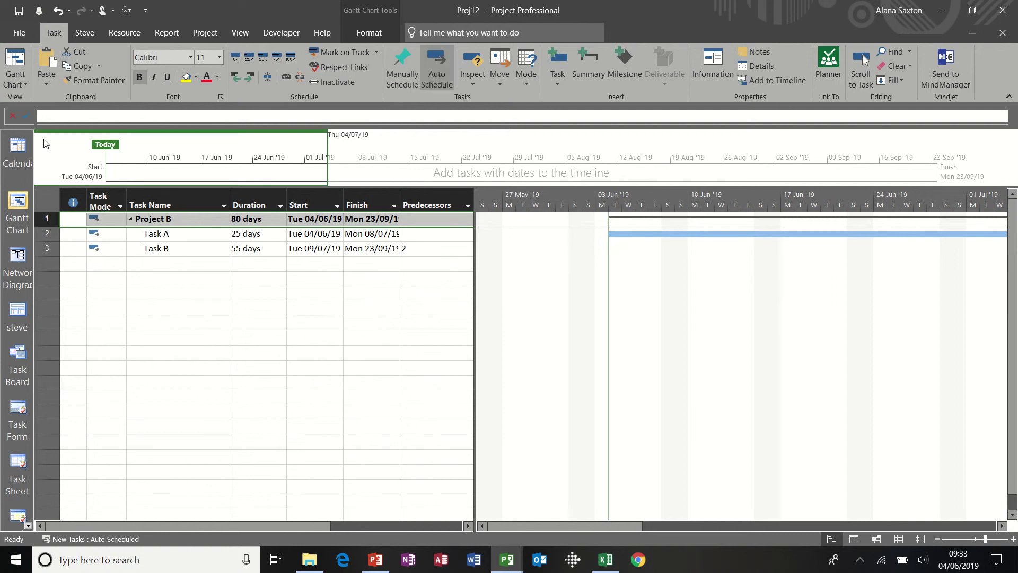
- Paste Project B into row 3 of Proj10 as a live link
mouse_move(506, 559)
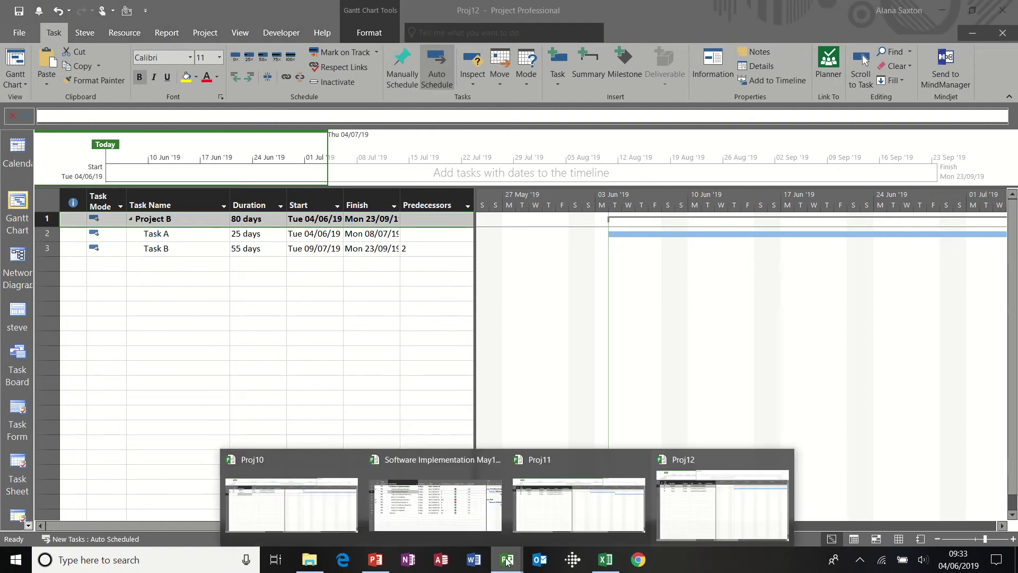
click(336, 502)
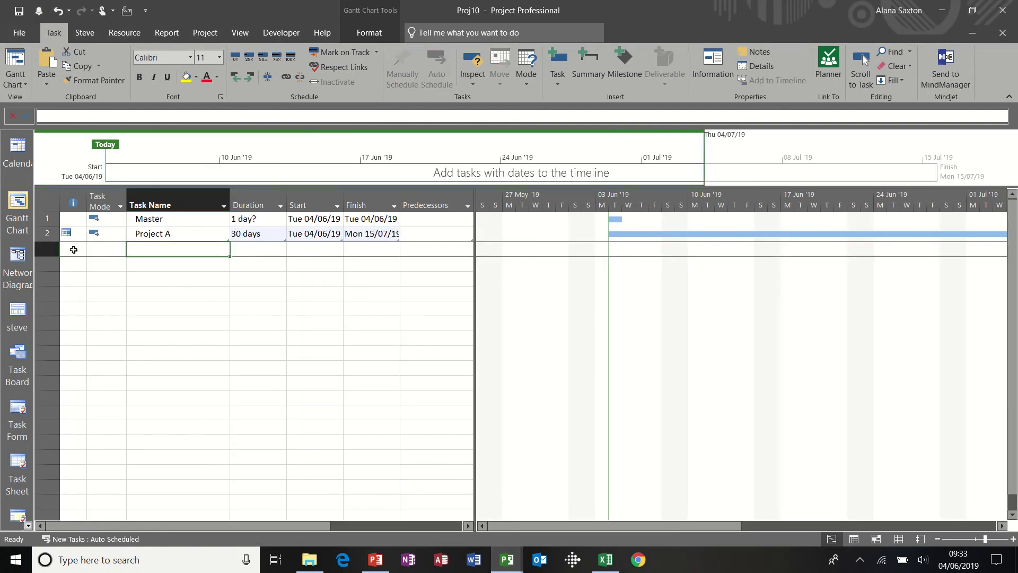
click(49, 249)
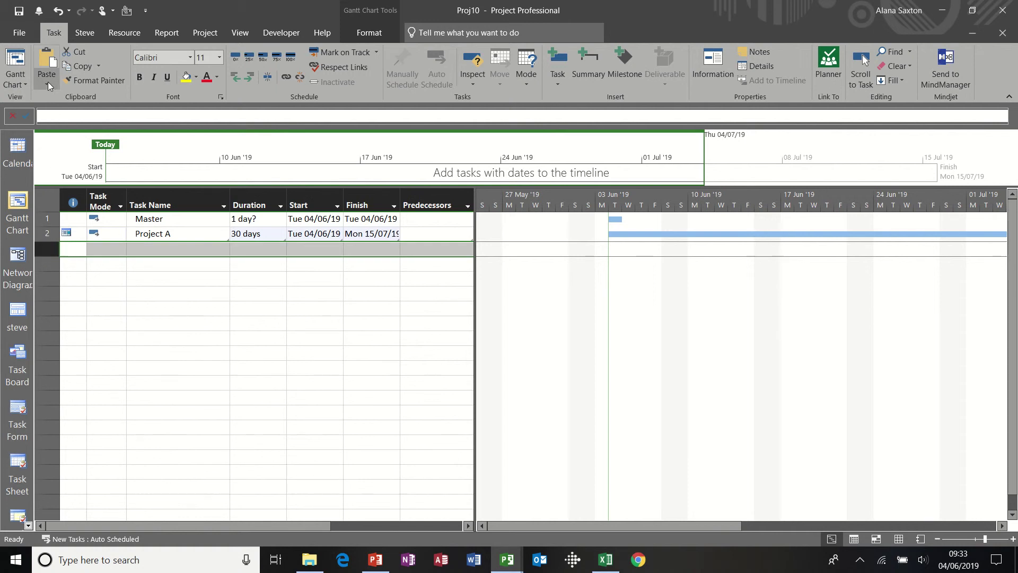
click(49, 86)
click(67, 136)
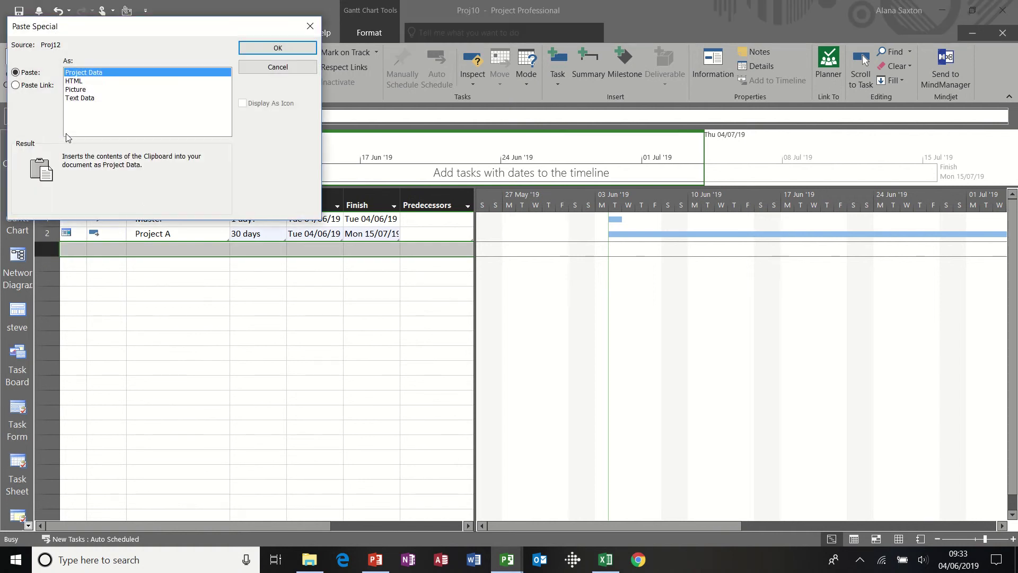
click(38, 85)
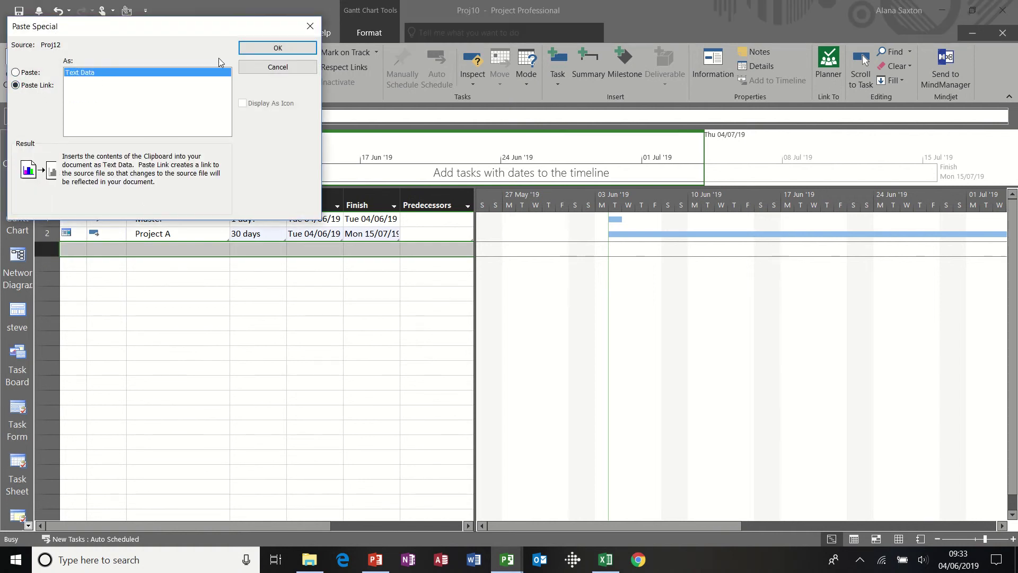
click(277, 48)
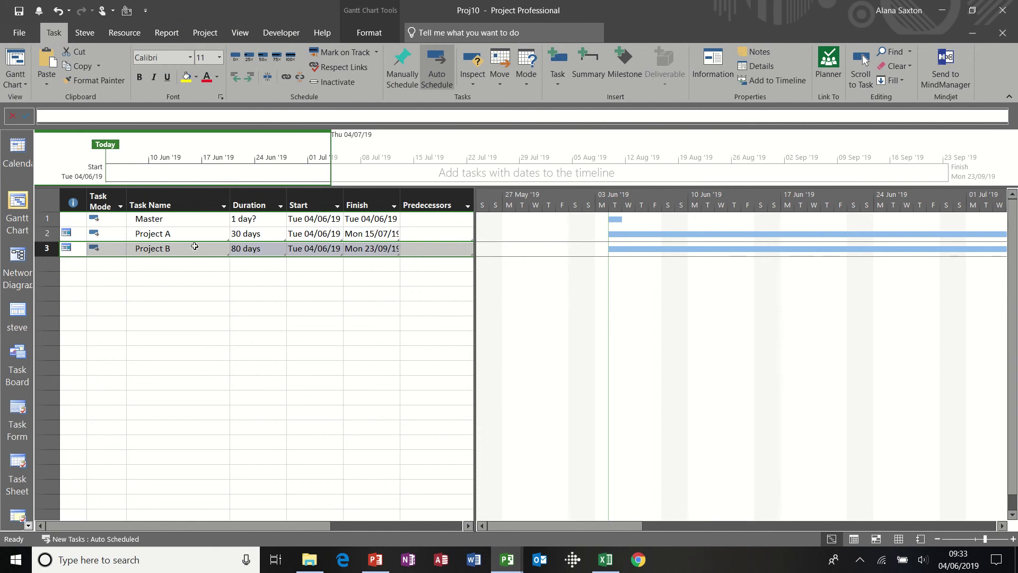
- Indent Project A and Project B under the Master task
drag(190, 234, 190, 247)
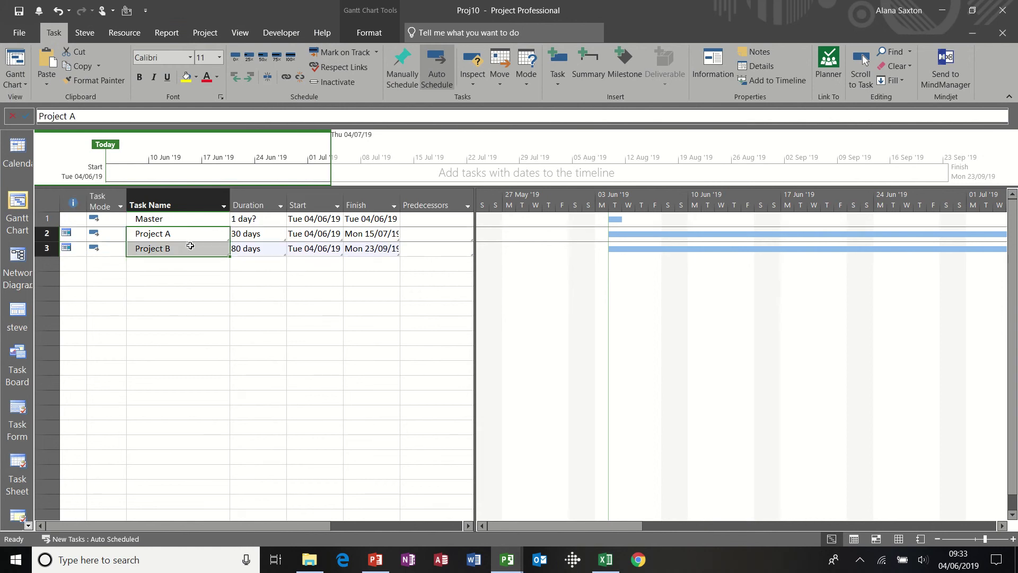
click(249, 78)
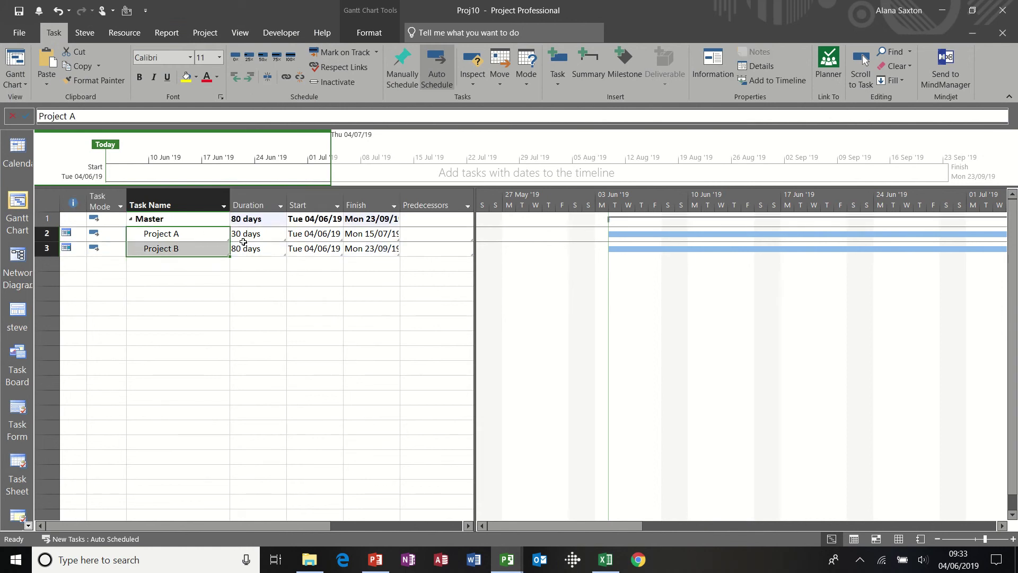
click(195, 264)
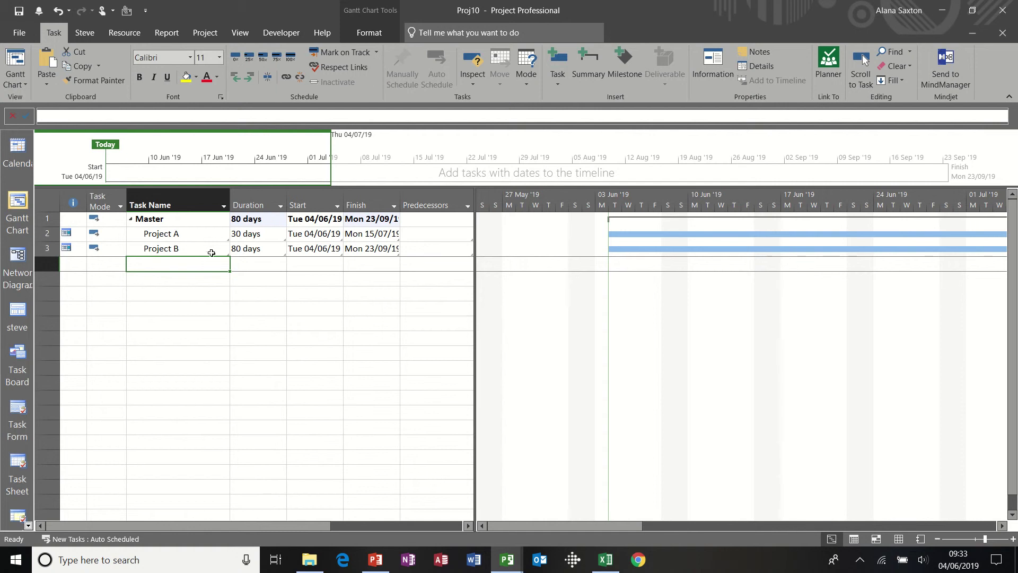
- Change Task B in Proj11 to 100 days and see Master's linked Project A become 110 days
mouse_move(503, 557)
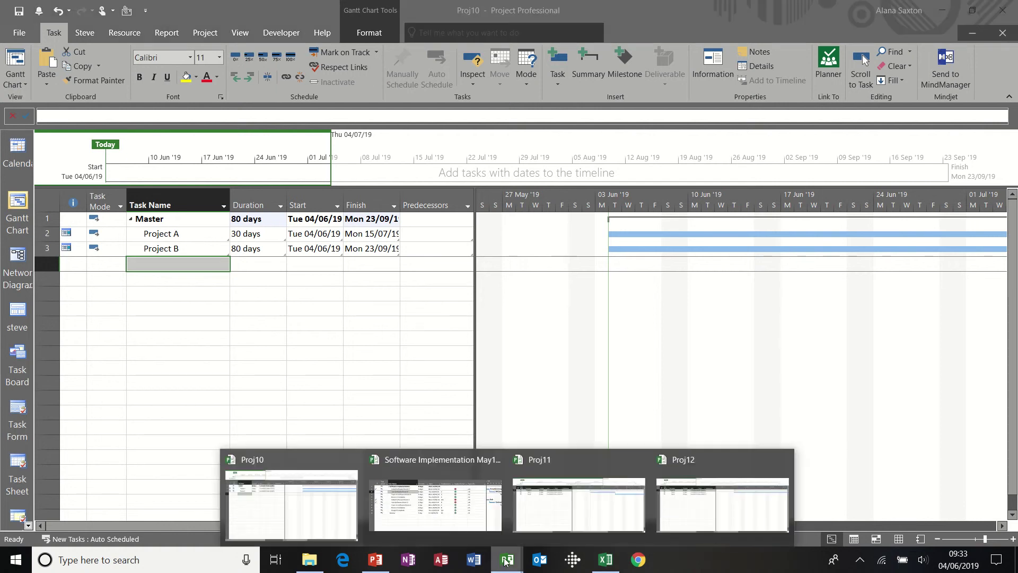
click(543, 521)
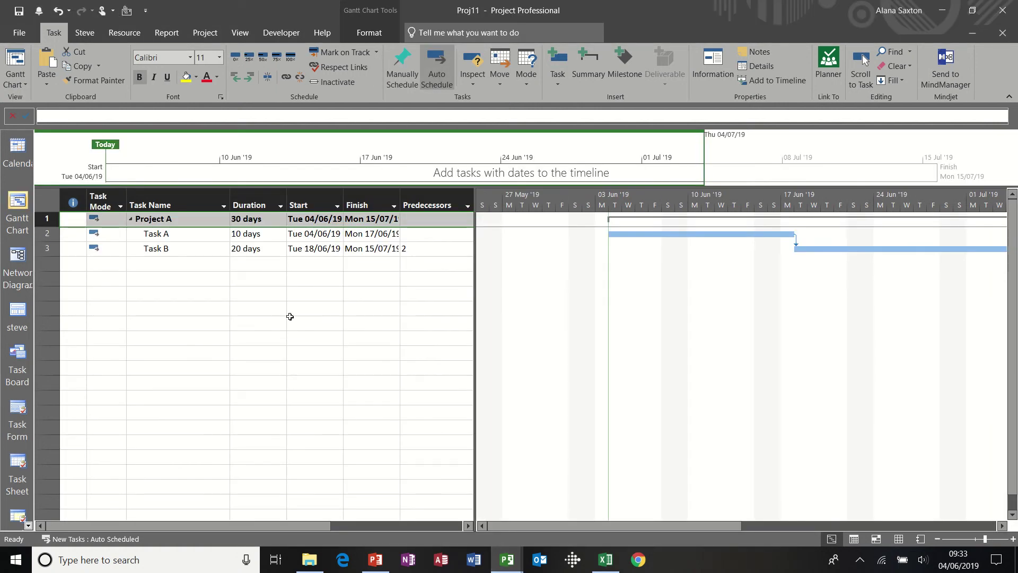
click(257, 250)
text(100)
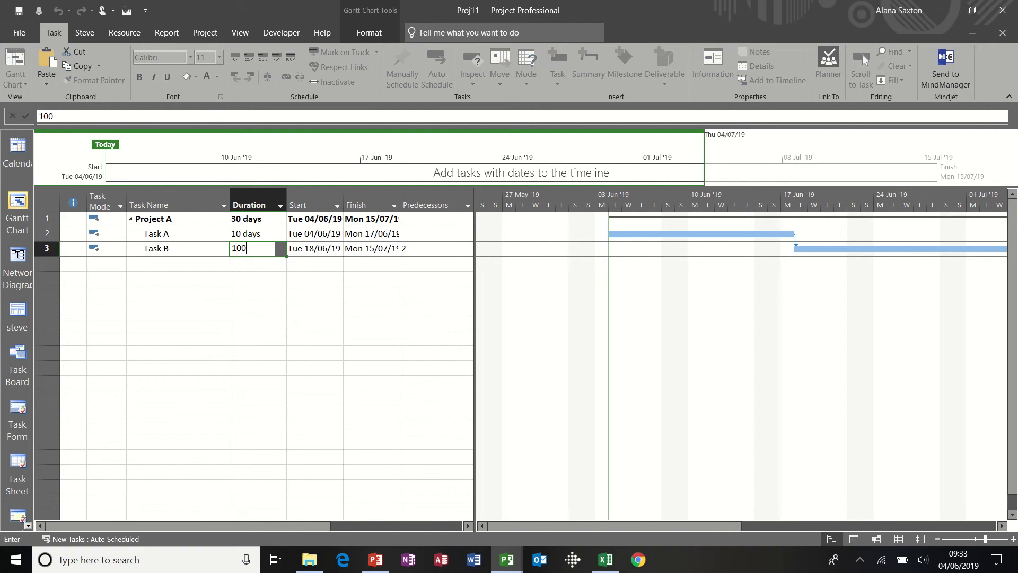
click(202, 266)
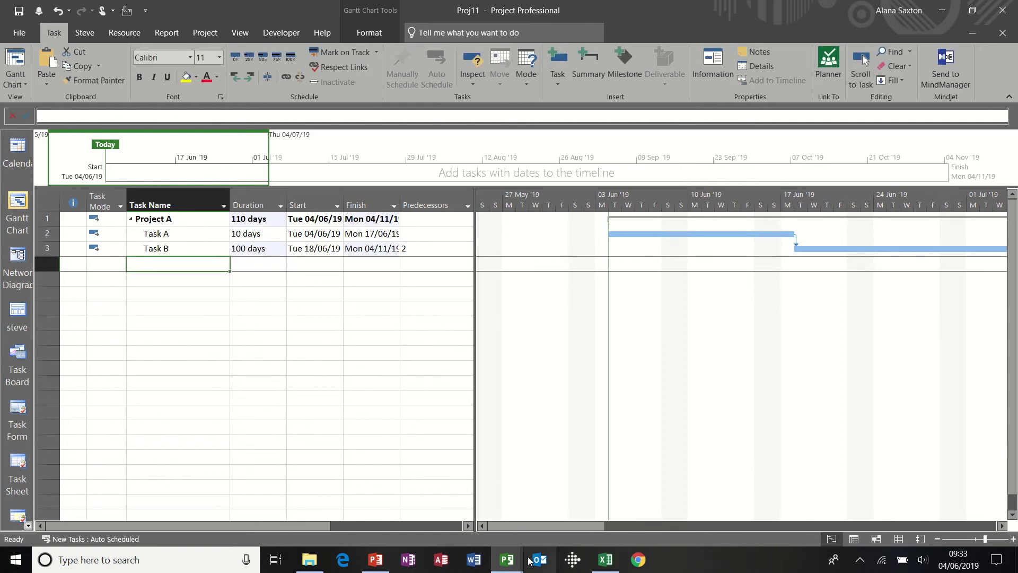
mouse_move(509, 560)
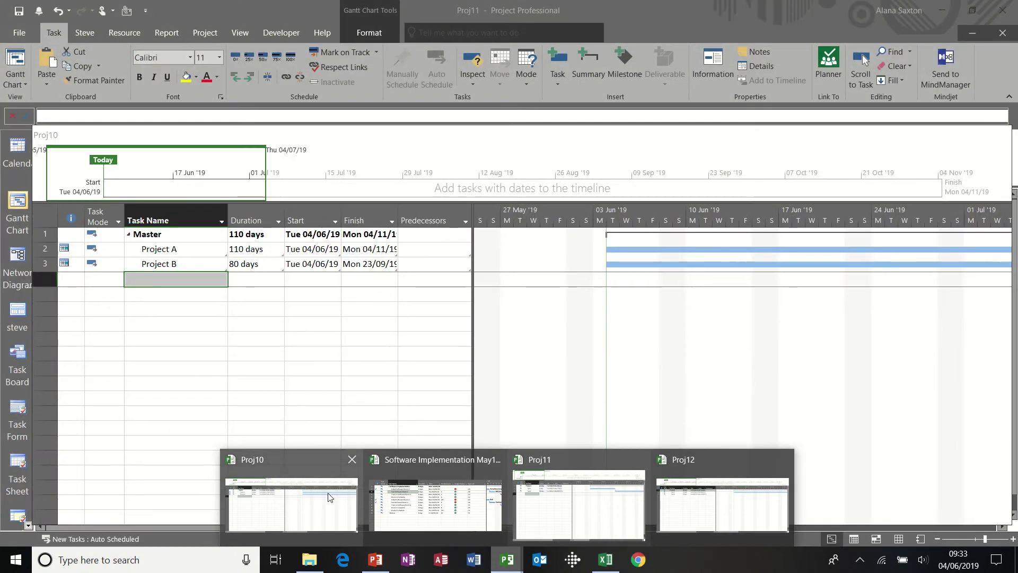
click(329, 497)
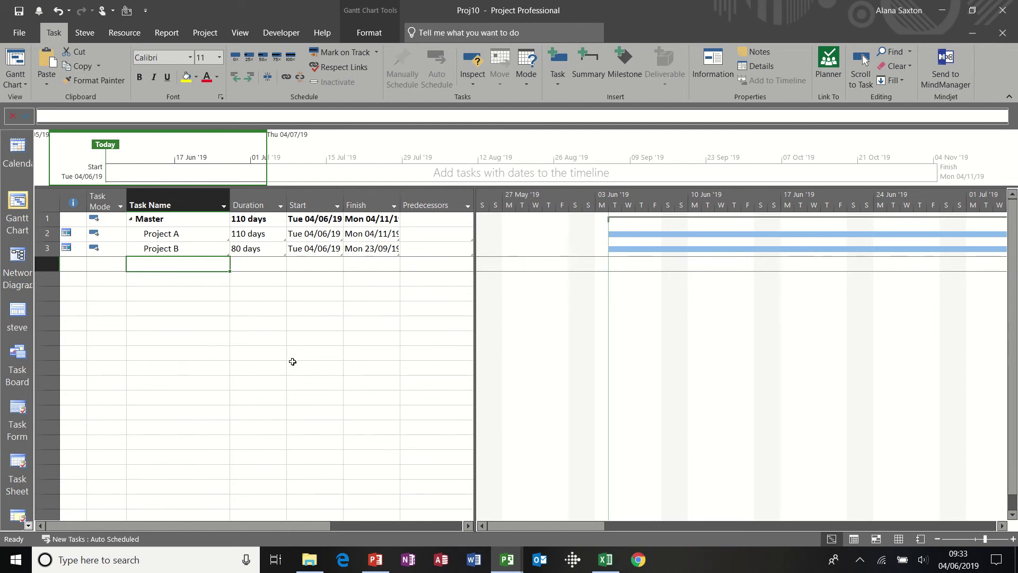
- Close Proj10, Proj11 and Proj12 without saving, leaving a blank Proj13 ready for input
key(ctrl+F4)
key(n)
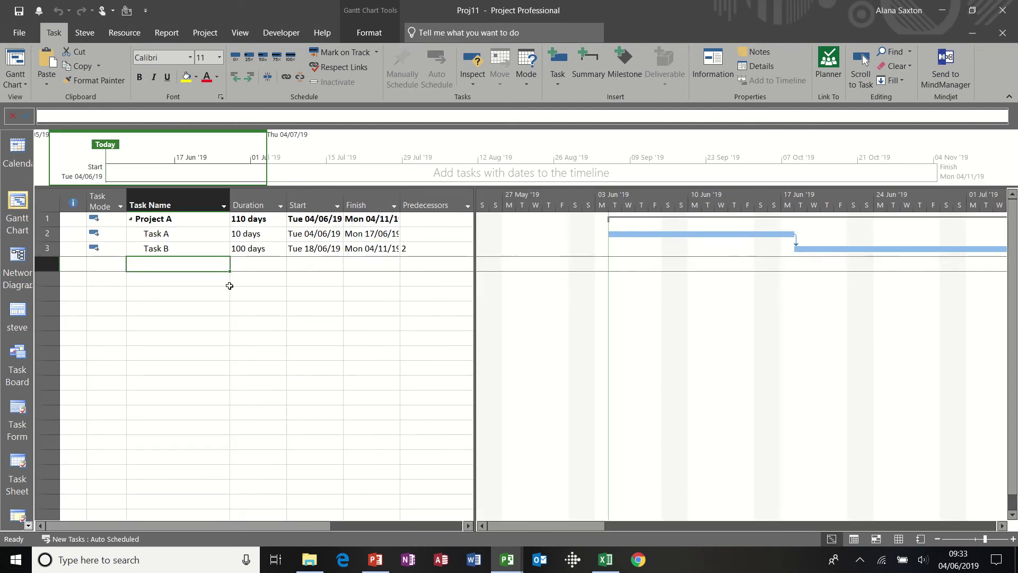
key(ctrl+F4)
key(n)
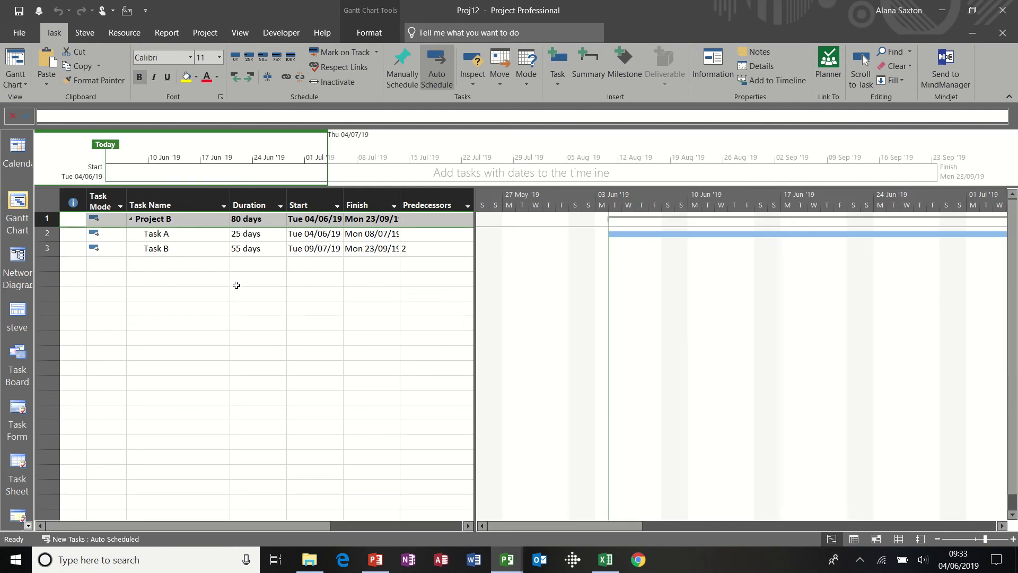
key(ctrl+F4)
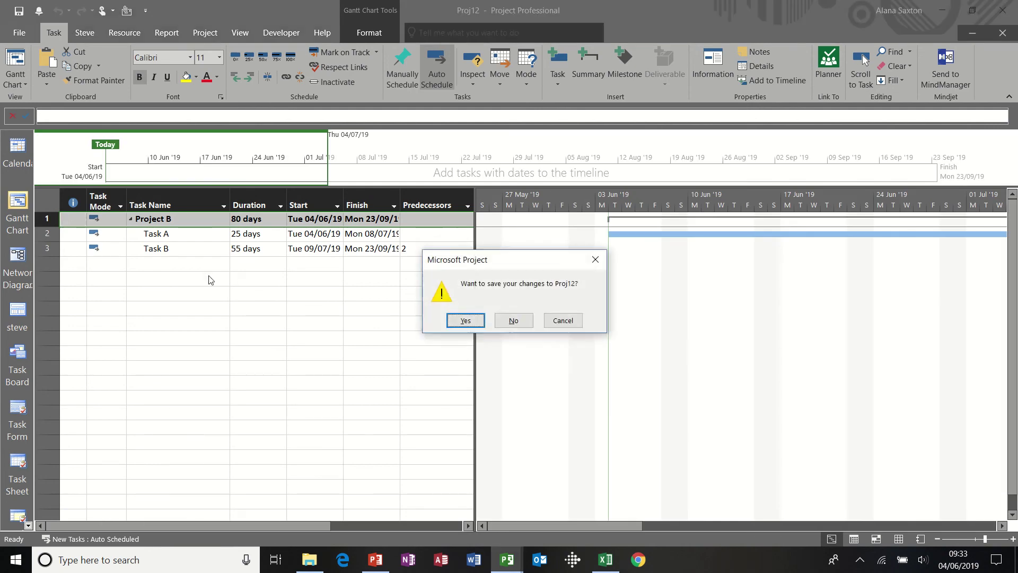
key(n)
key(ctrl+n)
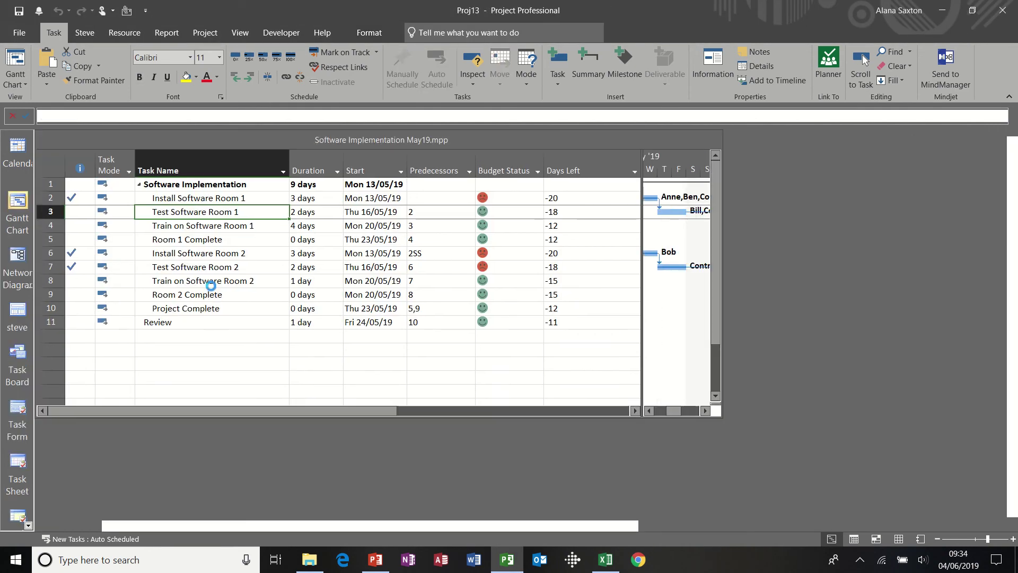
click(180, 204)
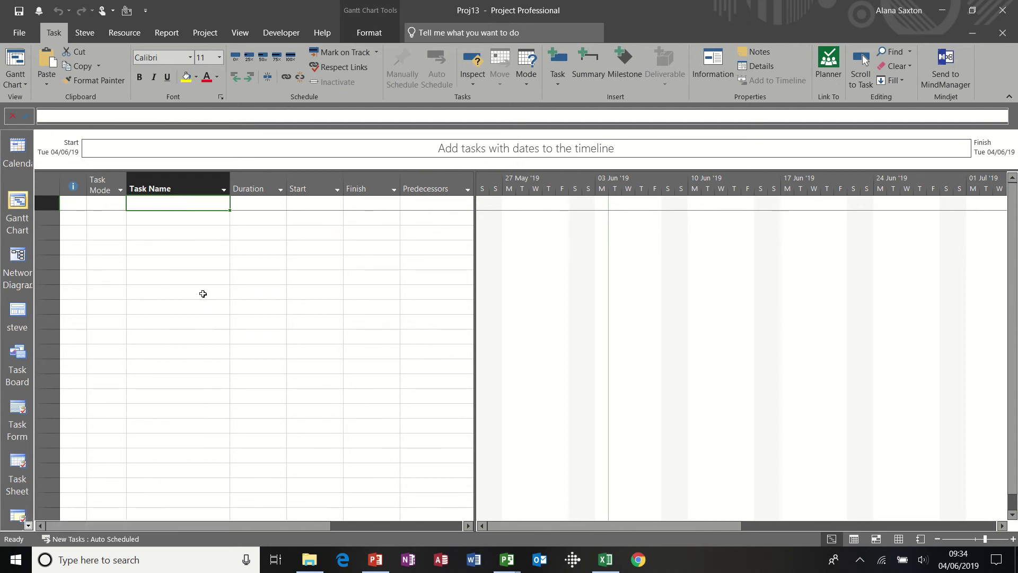
- Enter Master as the first task and insert Build a wooden house 2019.mpp below it as a subproject
text(Maste)
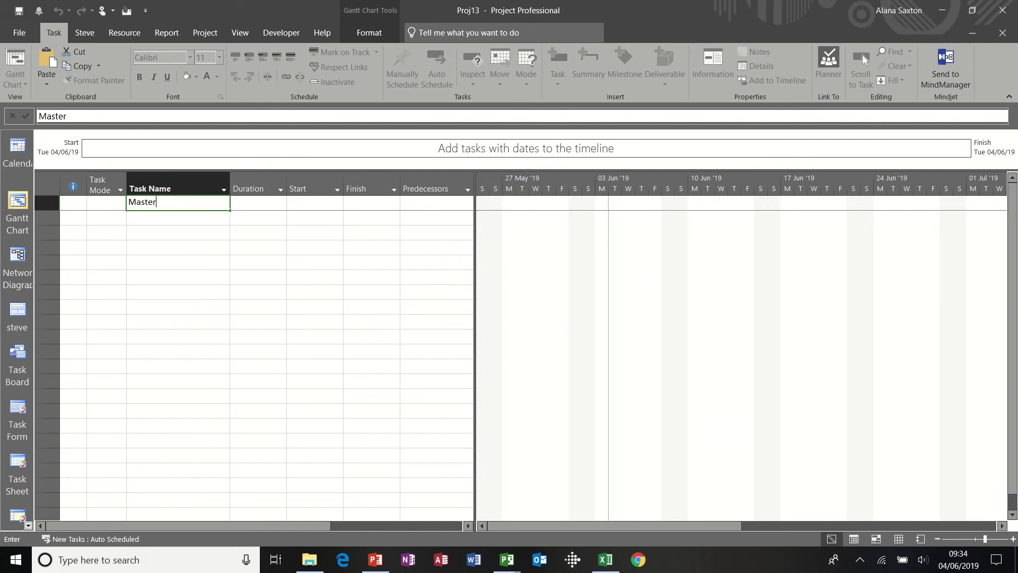
text(r)
key(Return)
key(Return)
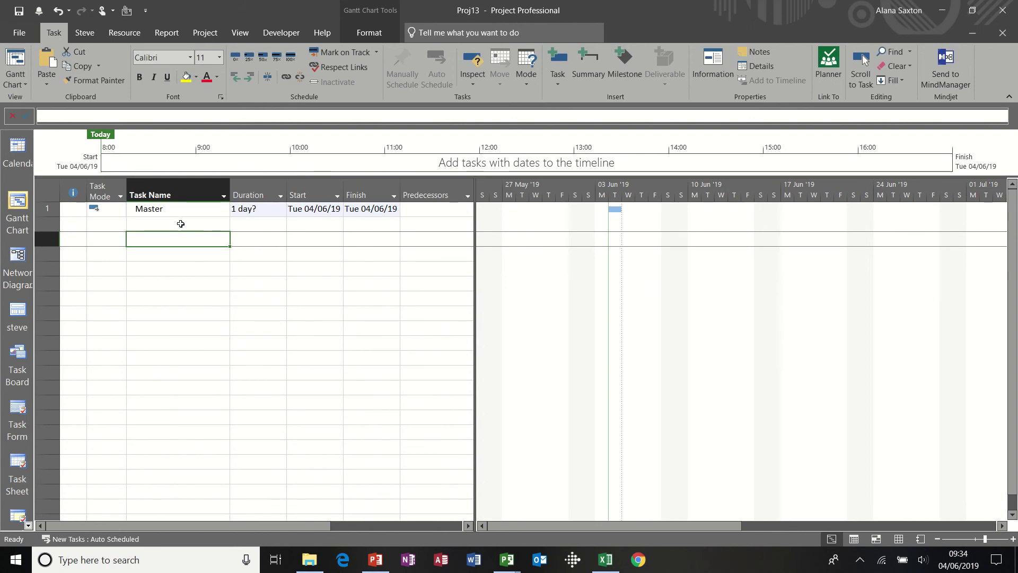
click(181, 223)
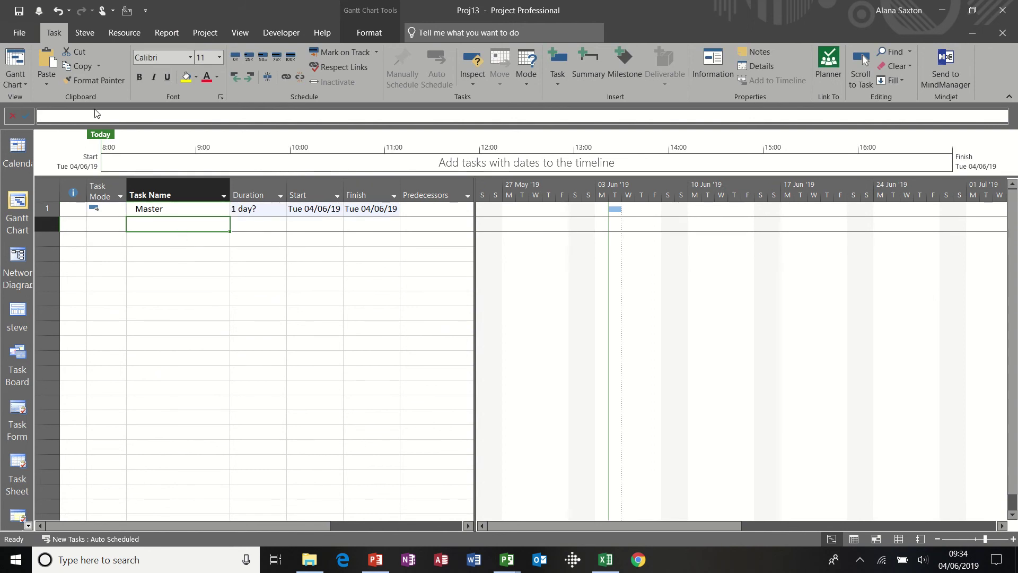
click(204, 34)
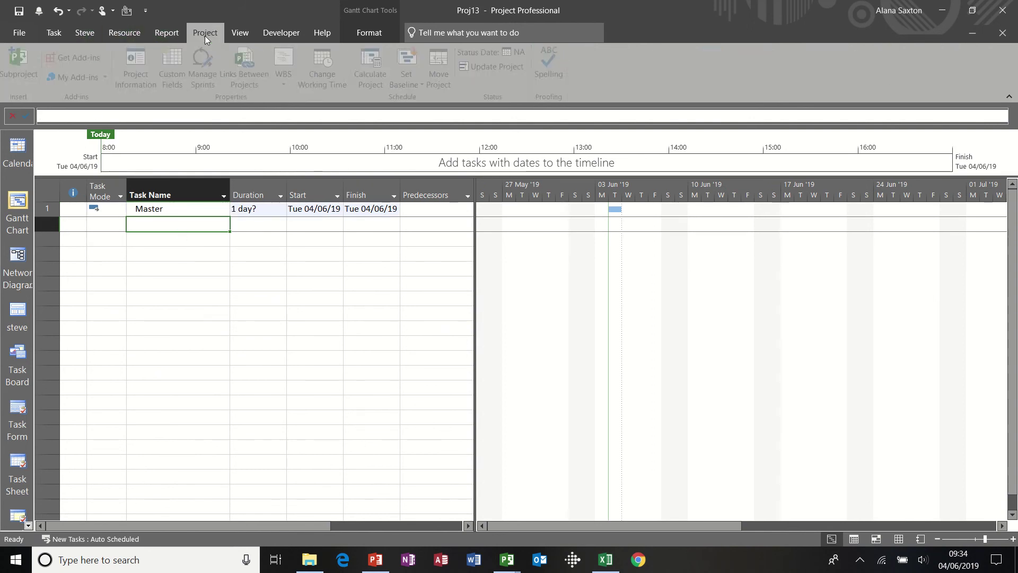
click(25, 63)
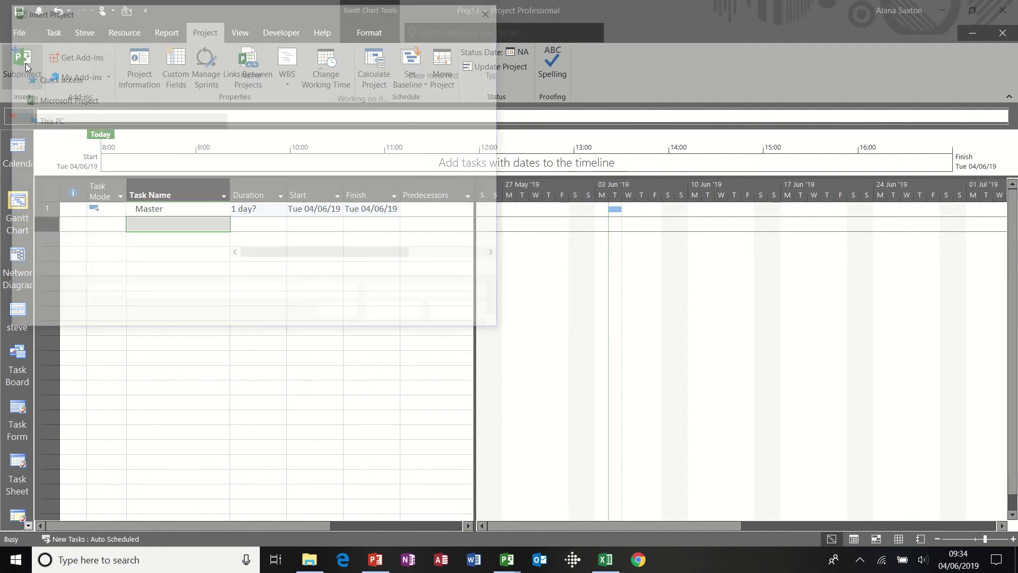
drag(497, 134, 498, 216)
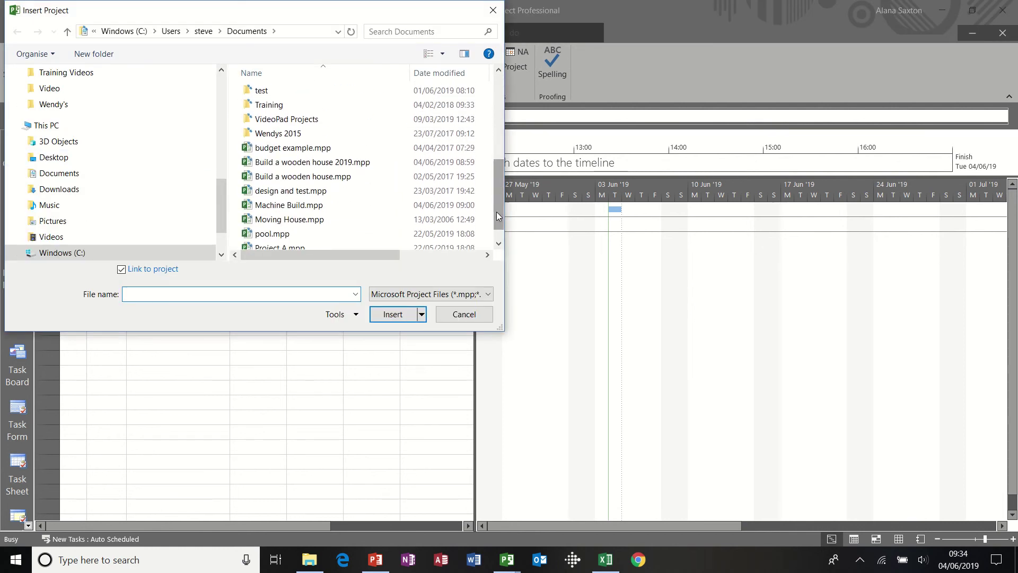
double_click(344, 164)
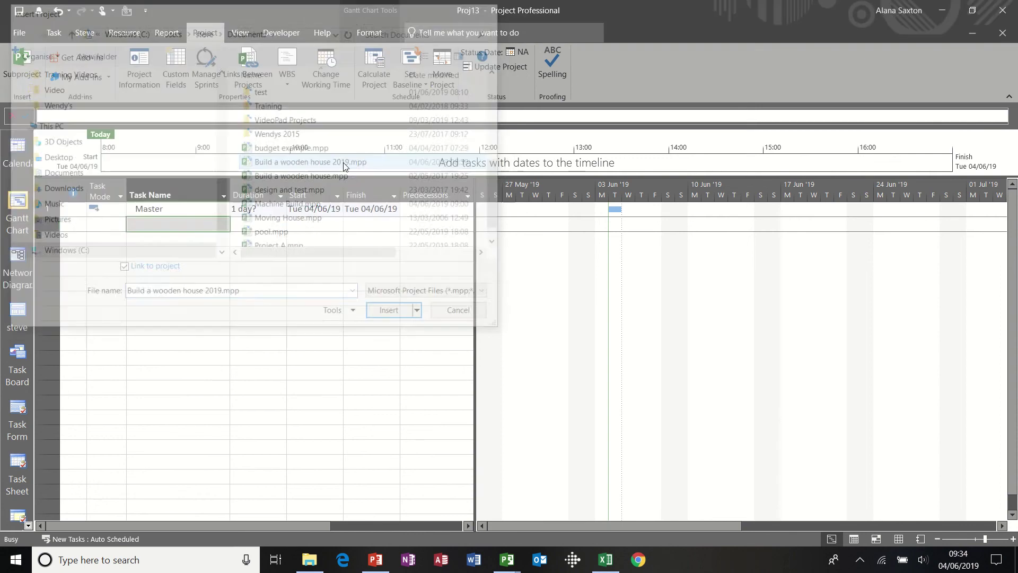
- Insert Machine Build.mpp as a second subproject in row 3
click(190, 251)
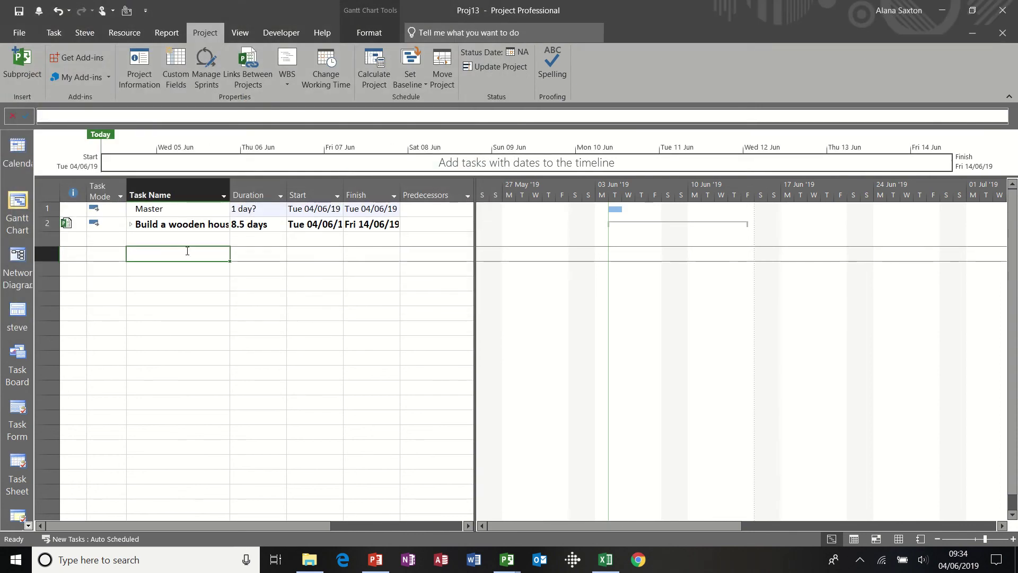
click(32, 68)
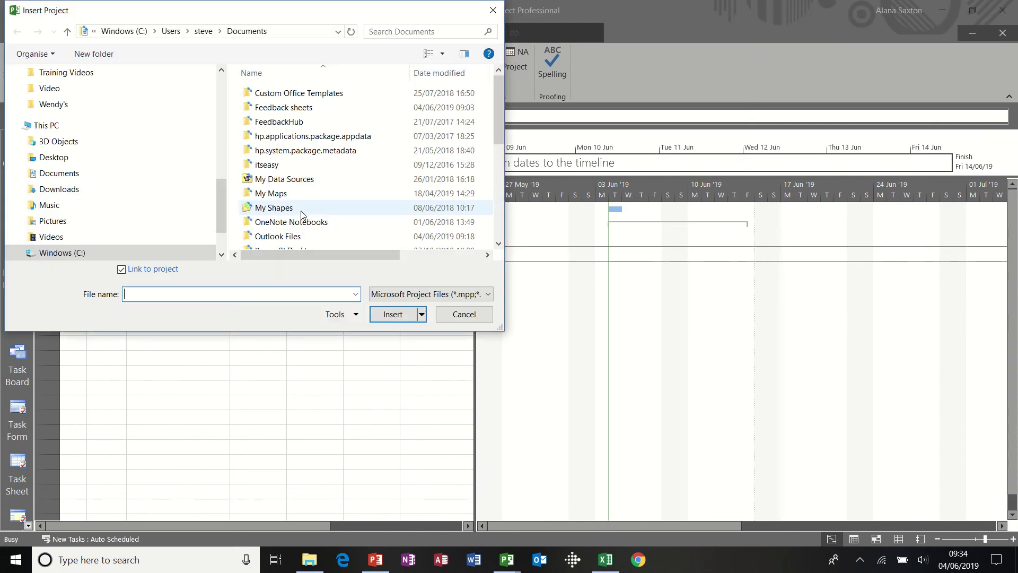
scroll(403, 191, down, 5)
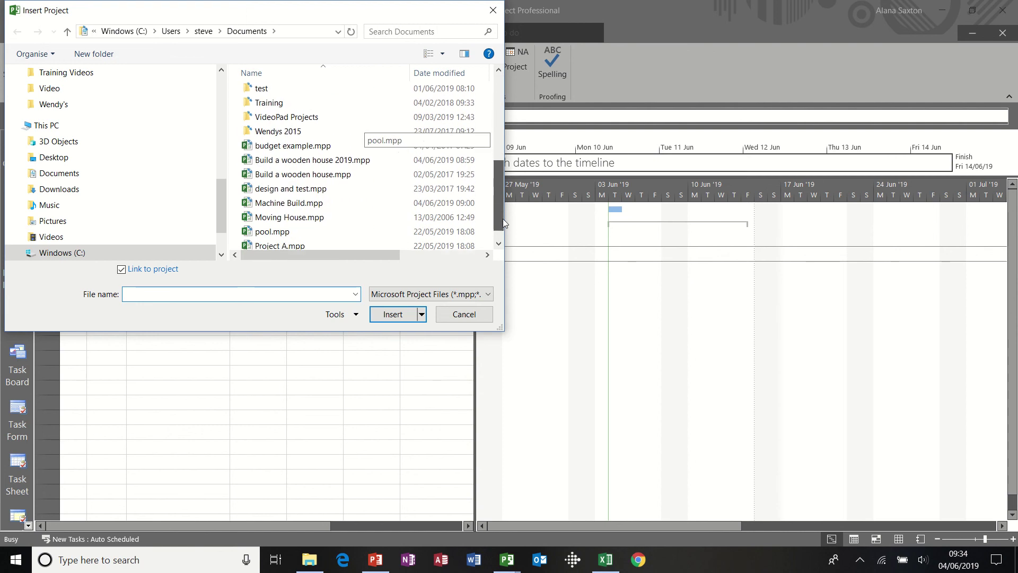
double_click(305, 196)
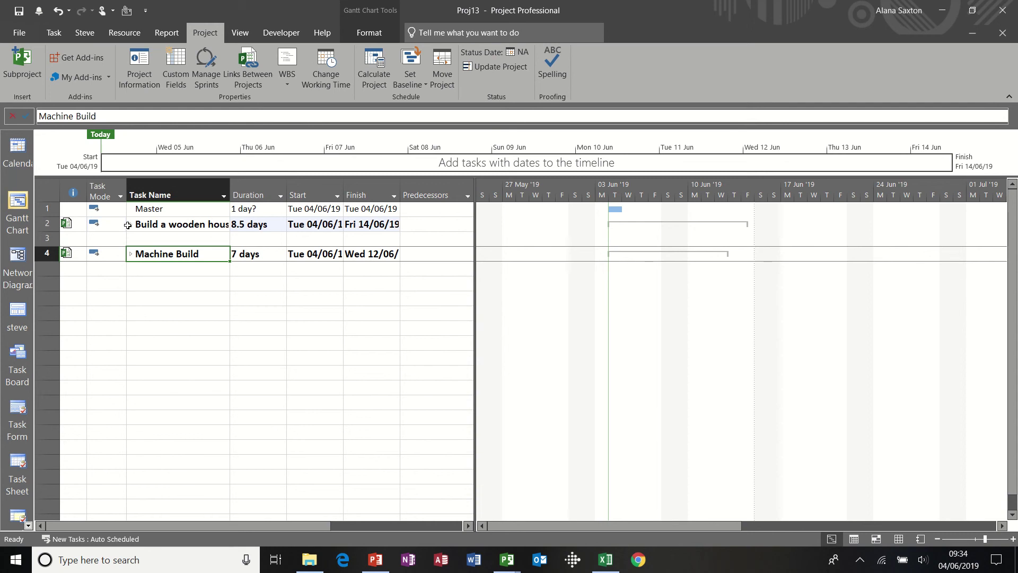
- Indent rows 2–4 so the inserted projects become subtasks of Master
drag(156, 225, 157, 249)
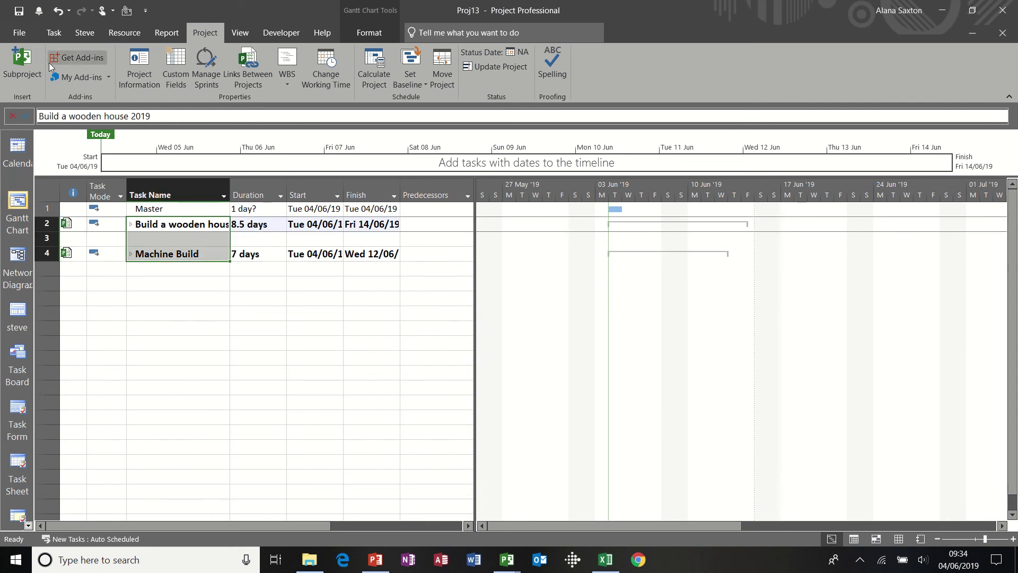
click(52, 34)
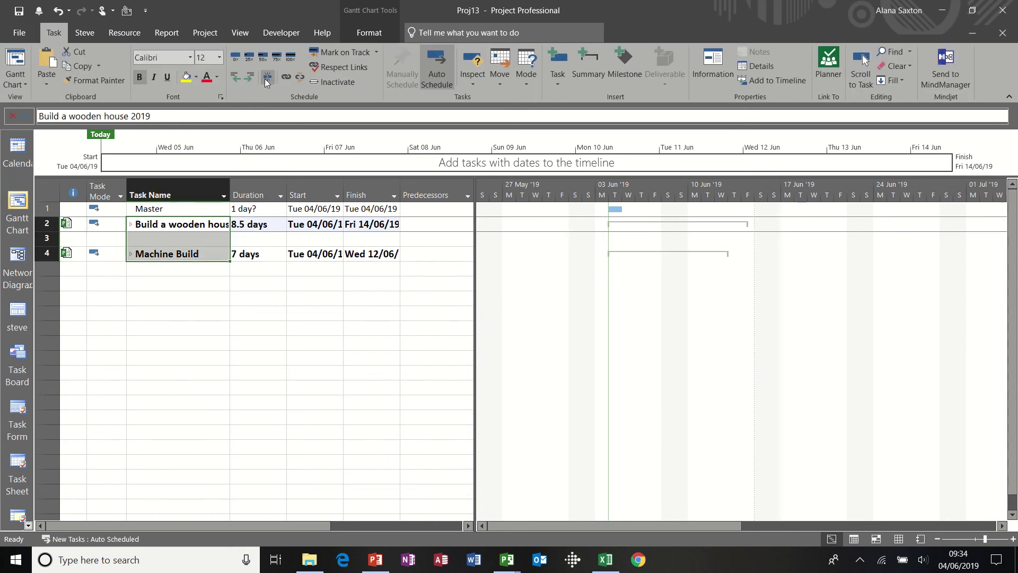
click(250, 78)
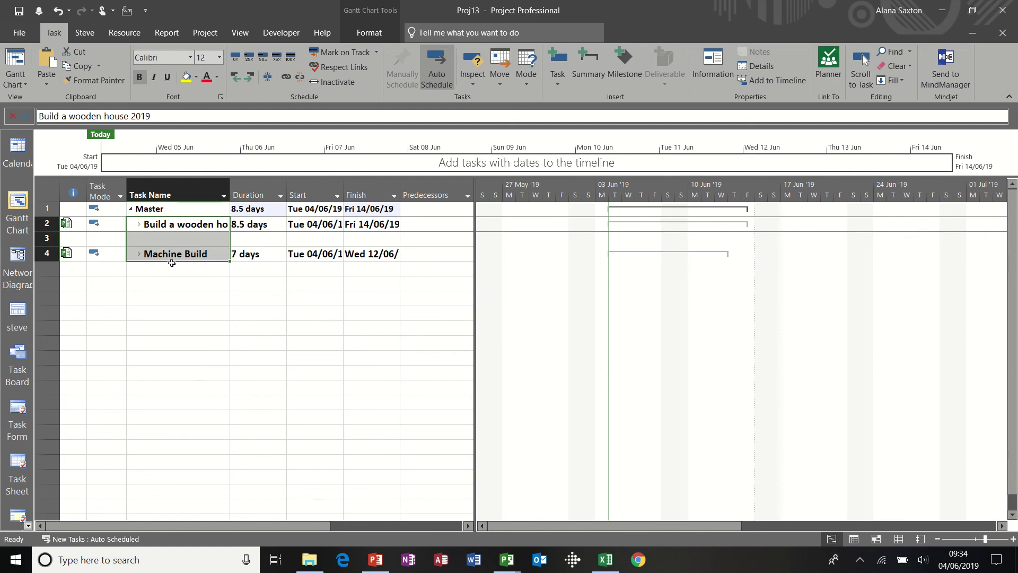
- Expand Build a wooden house and Machine Build to list their individual tasks
click(139, 225)
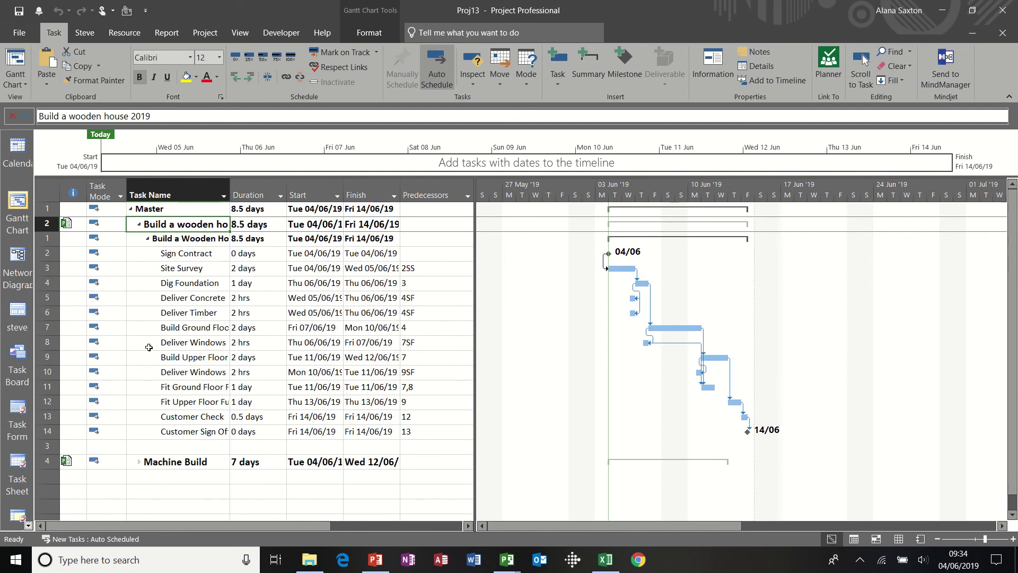
click(140, 462)
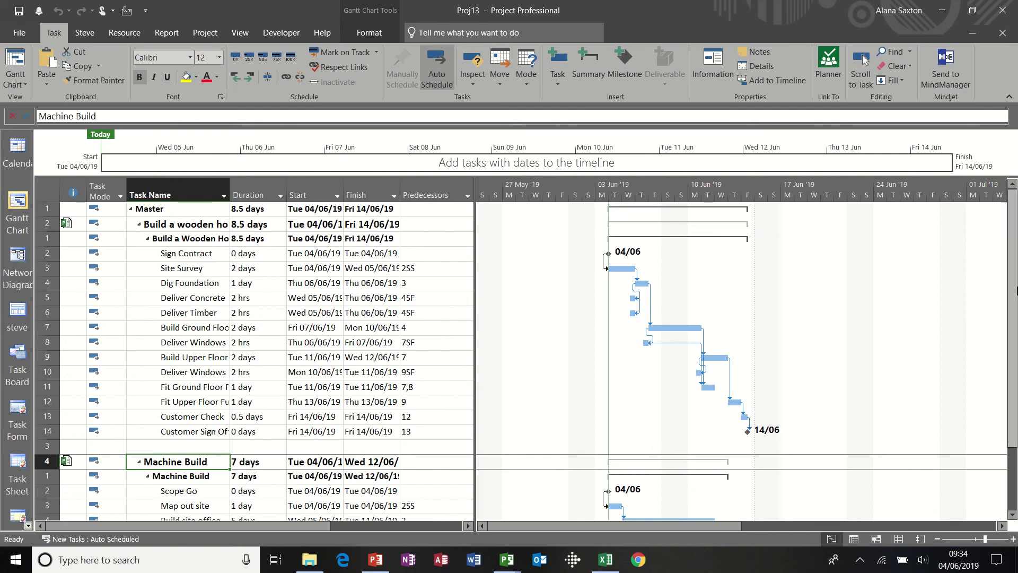
scroll(1015, 290, down, 2)
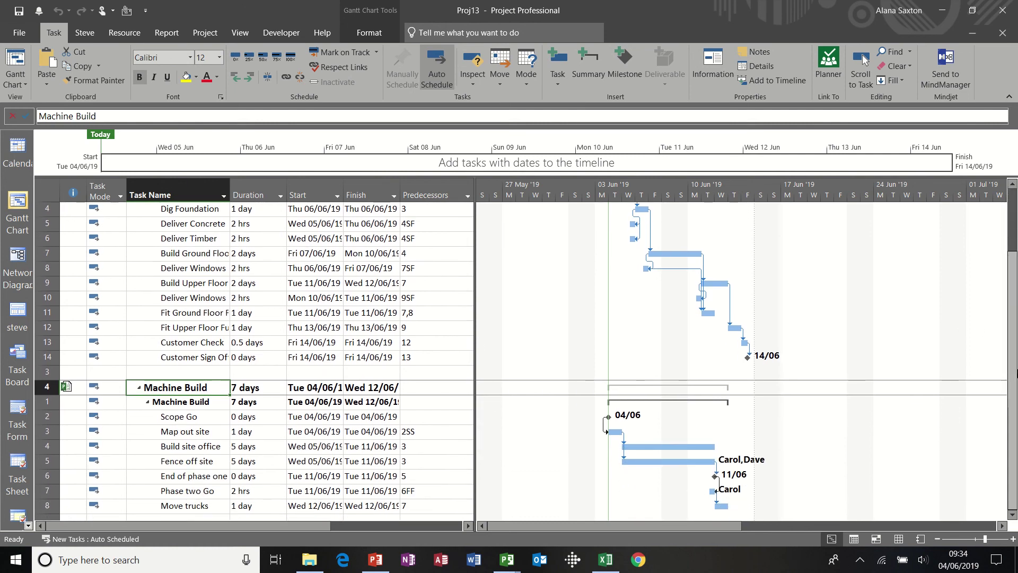
- Link the house project's Customer Sign Off to Machine Build's Scope Go
click(206, 359)
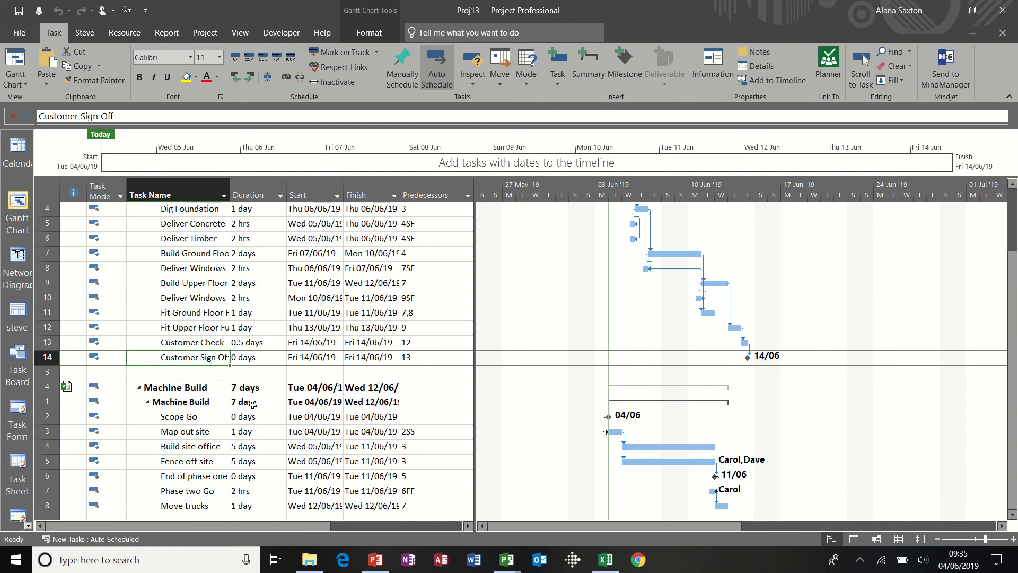
ctrl+click(215, 414)
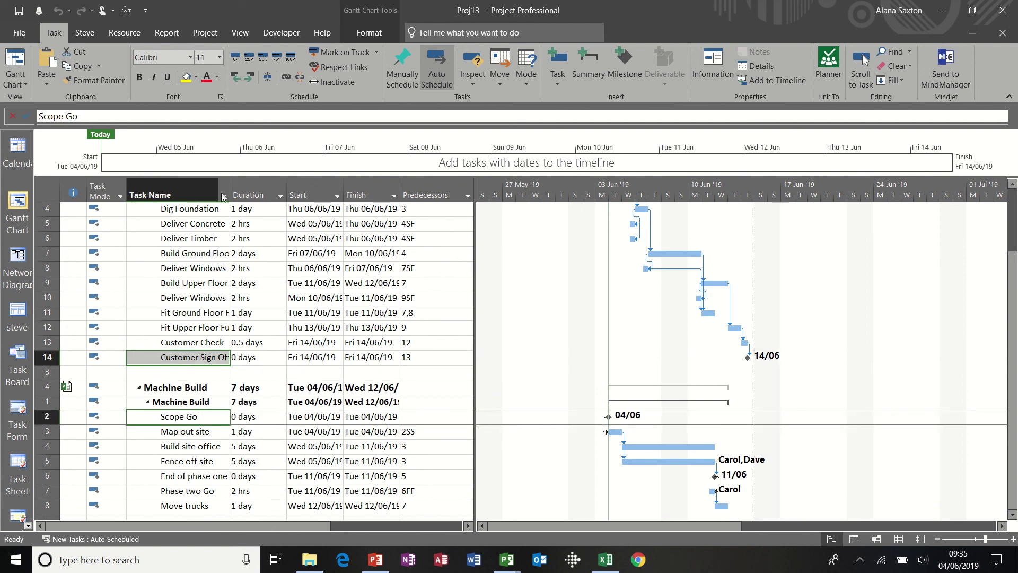
click(287, 77)
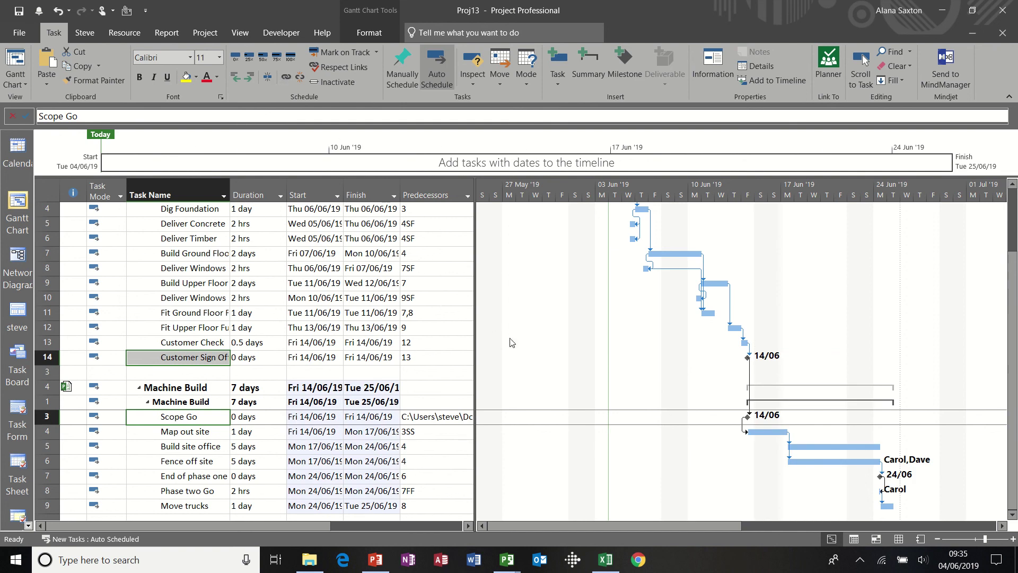
- Widen the Predecessors column to inspect the cross-project link path, then narrow it back
drag(476, 342, 680, 338)
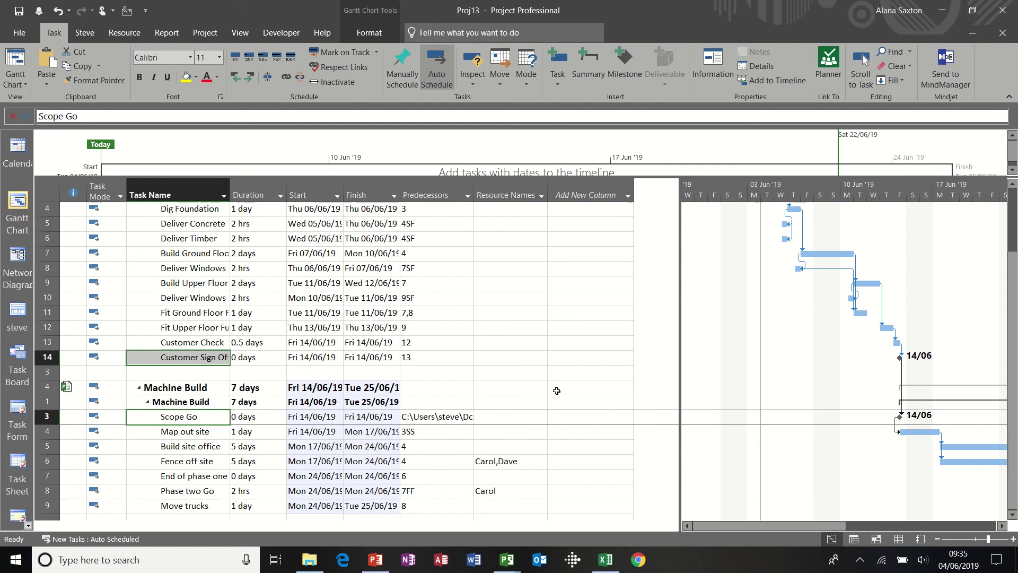
double_click(477, 186)
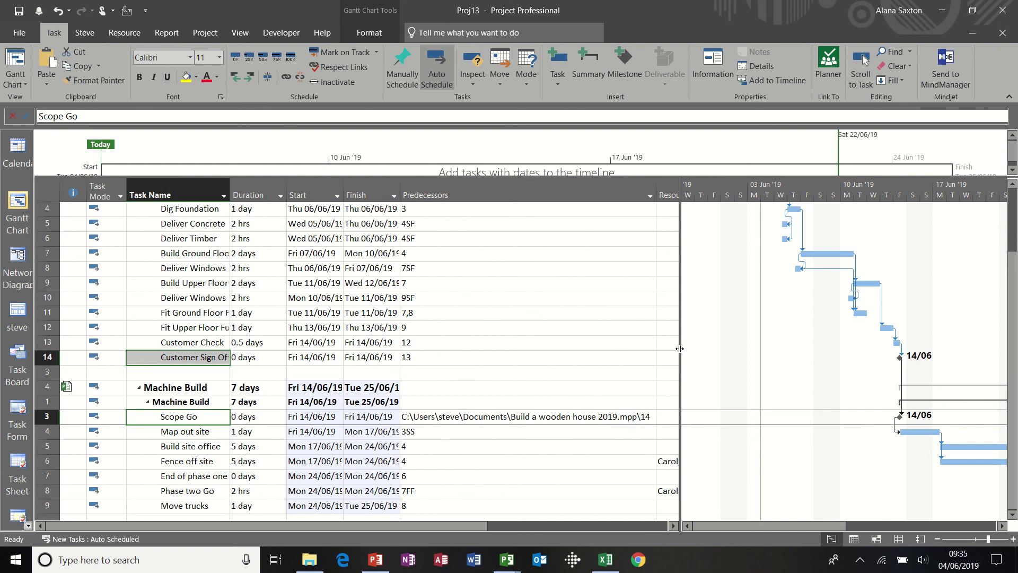
drag(657, 348, 480, 341)
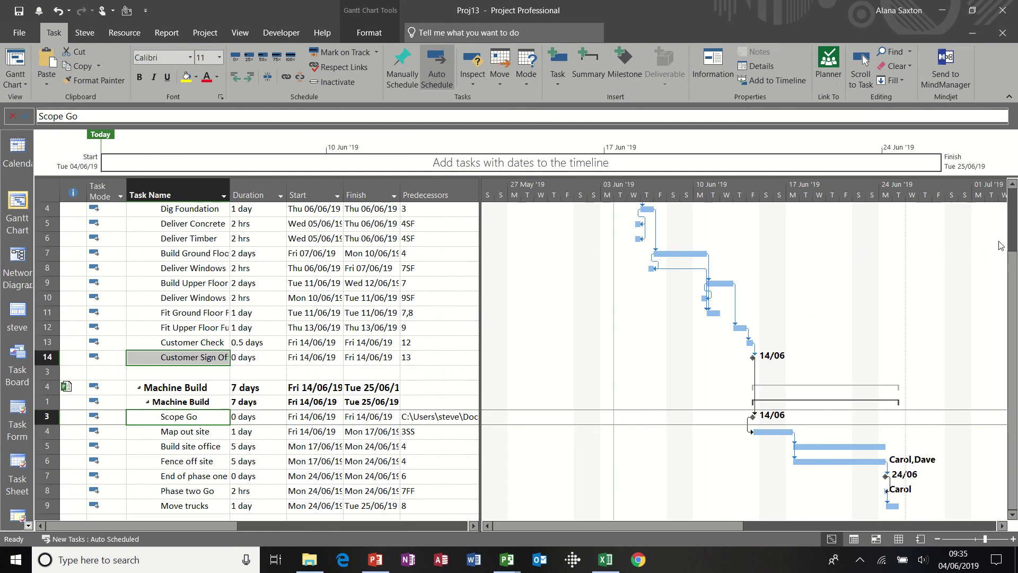
scroll(1010, 241, up, 2)
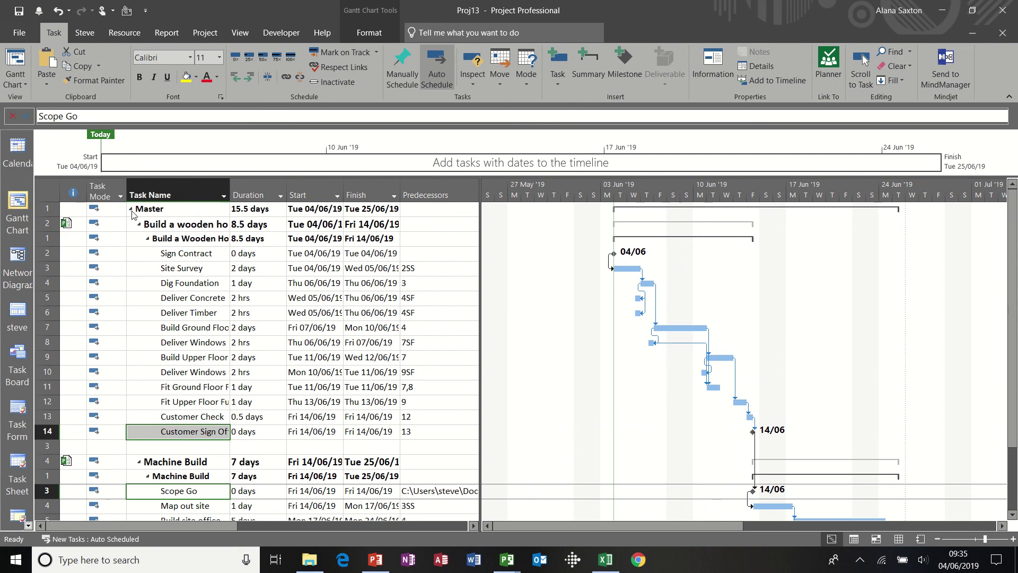
click(383, 340)
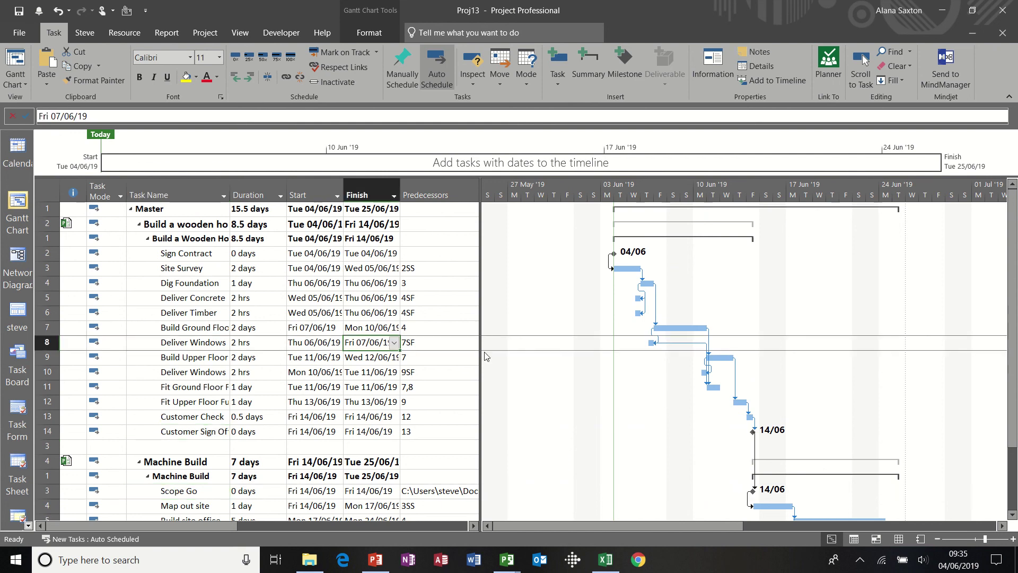